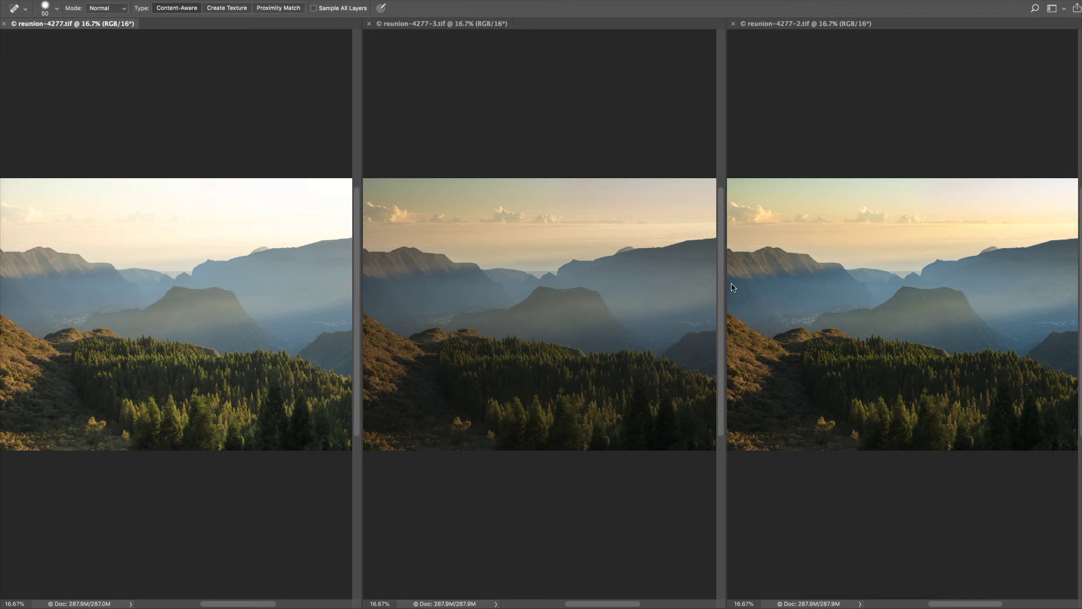
Step: Make reunion-4277-2 active and zoom it to 16.7% to match the other image
{"action": "scroll", "coordinate": [843, 270], "scroll_direction": "up", "scroll_amount": 5}
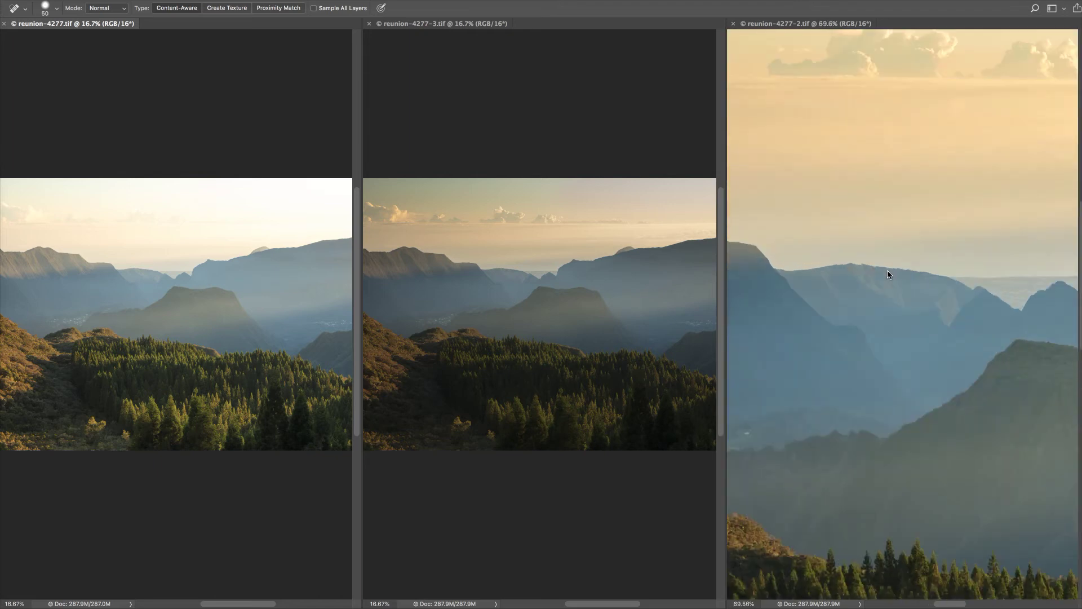
{"action": "left_click", "coordinate": [888, 271]}
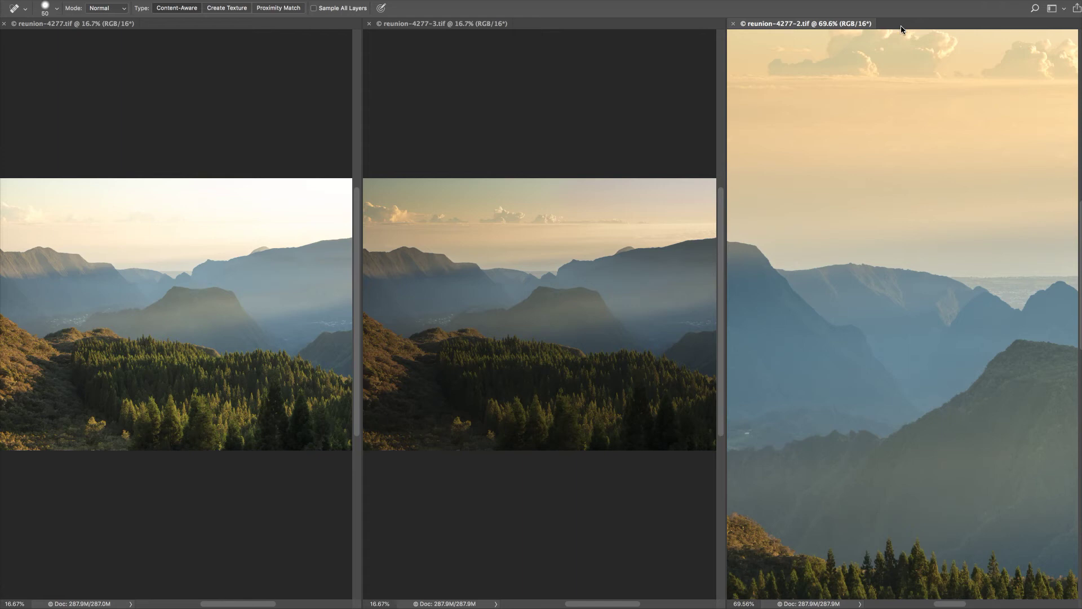
{"action": "key", "text": "super+minus"}
{"action": "key", "text": "super+minus"}
{"action": "key", "text": "super+minus"}
{"action": "key", "text": "super+minus"}
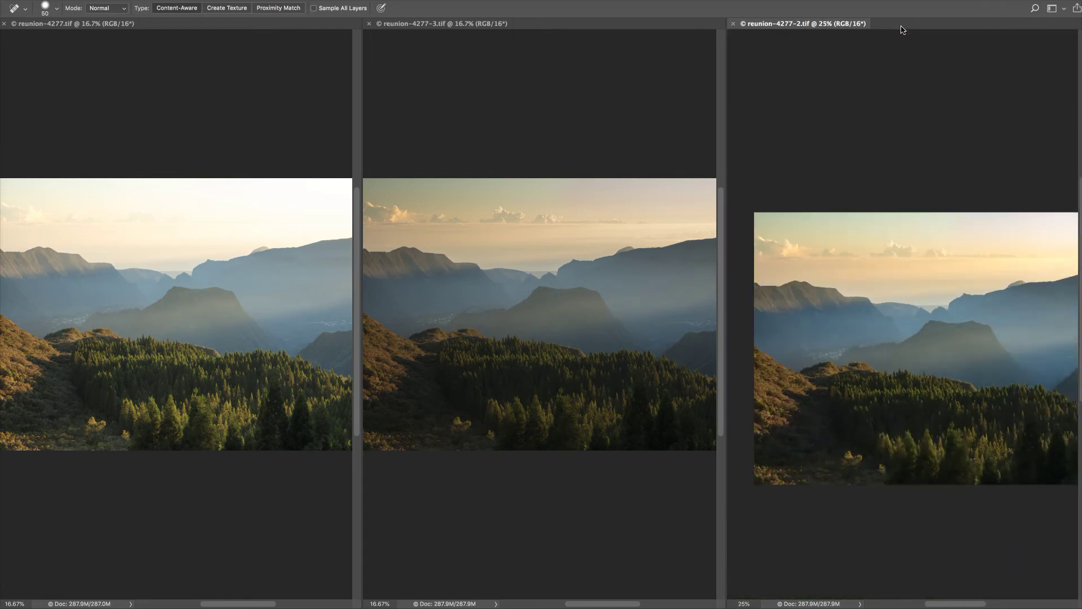
{"action": "key", "text": "super+minus"}
{"action": "key", "text": "super+minus"}
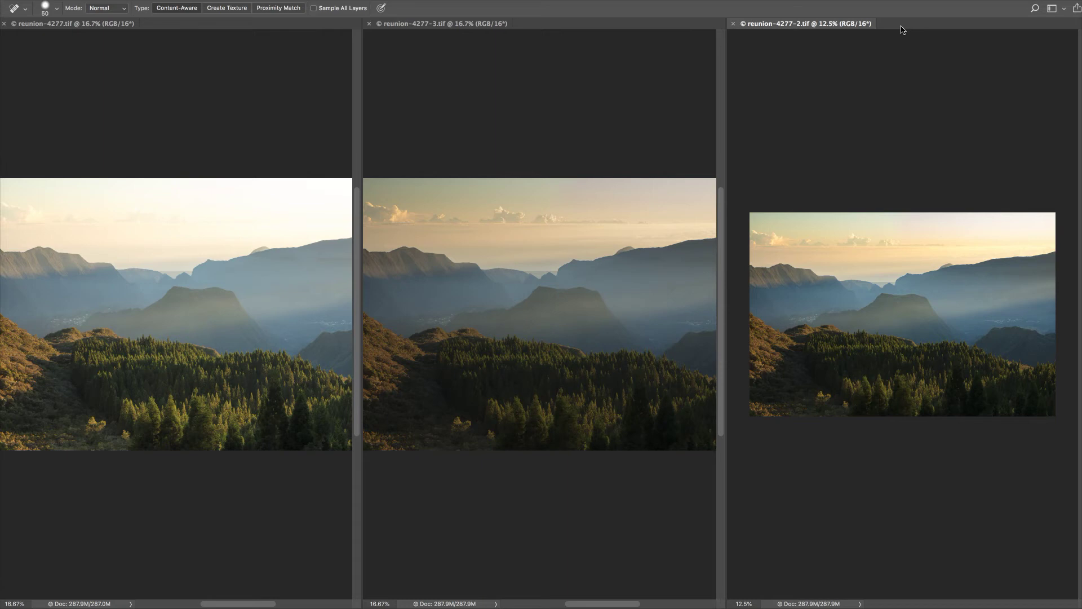
{"action": "key", "text": "super+plus"}
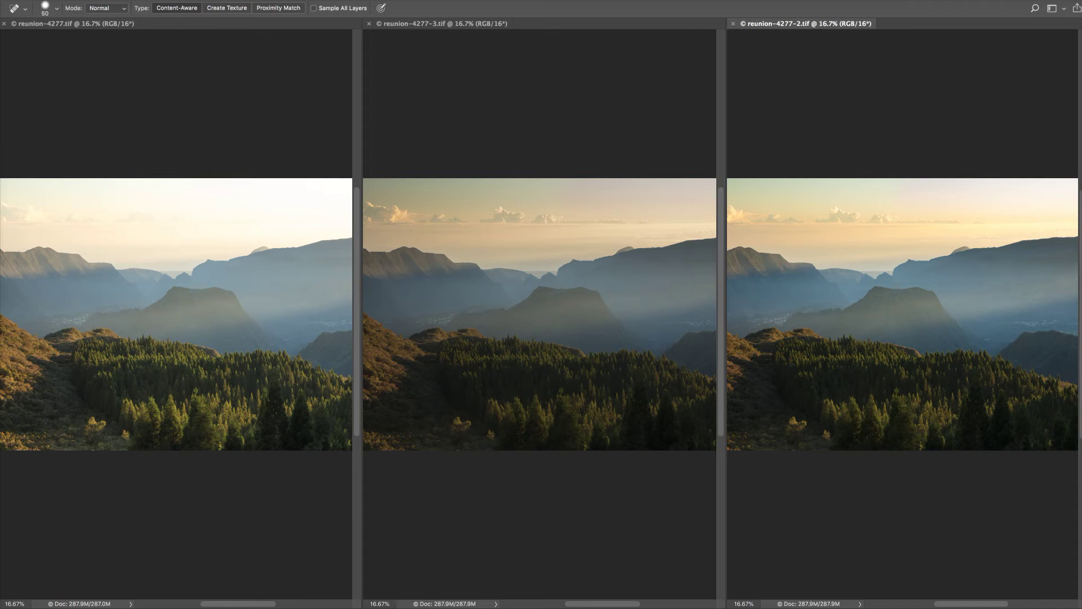
Step: Play 'select cut & close' on reunion-4277-2, then 'paste' it into reunion-4277 as Layer 1
{"action": "mouse_move", "coordinate": [1080, 242]}
{"action": "left_click_drag", "start_coordinate": [1043, 109], "coordinate": [947, 61]}
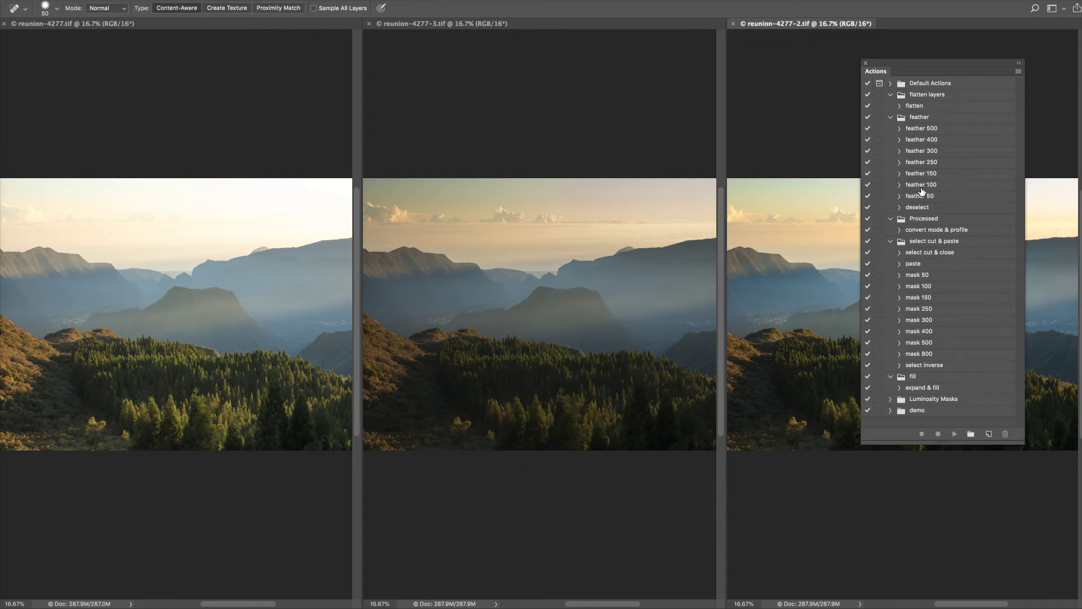
{"action": "left_click", "coordinate": [927, 255]}
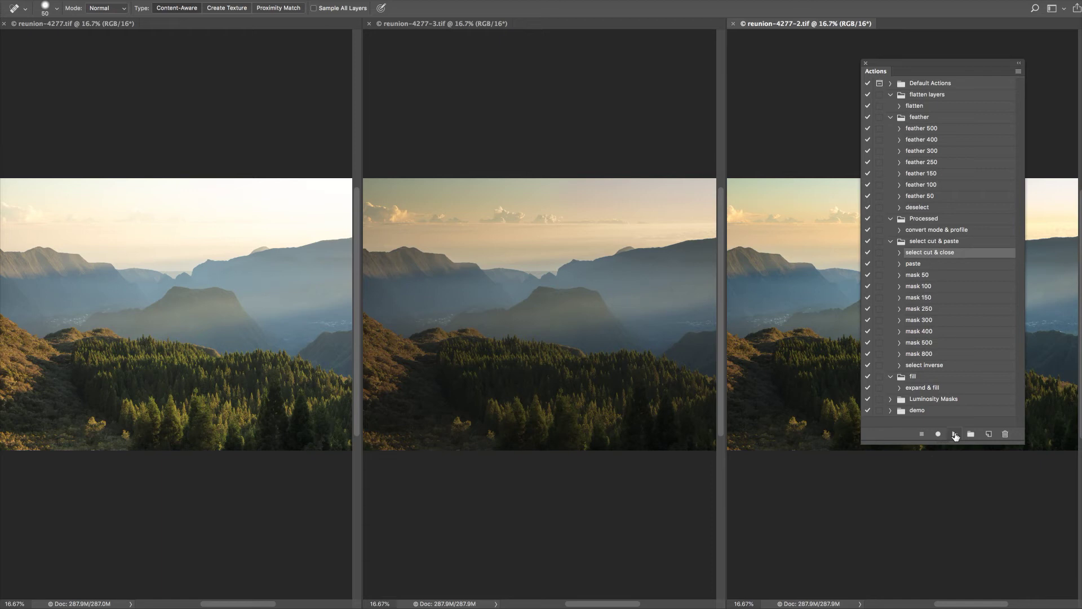
{"action": "left_click", "coordinate": [955, 434]}
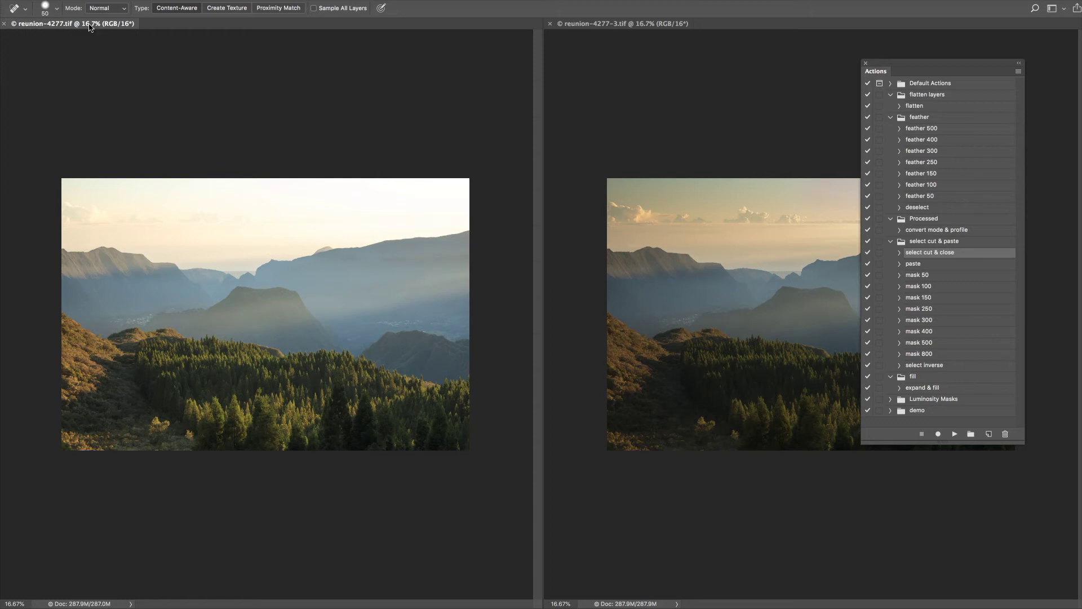
{"action": "left_click", "coordinate": [922, 268]}
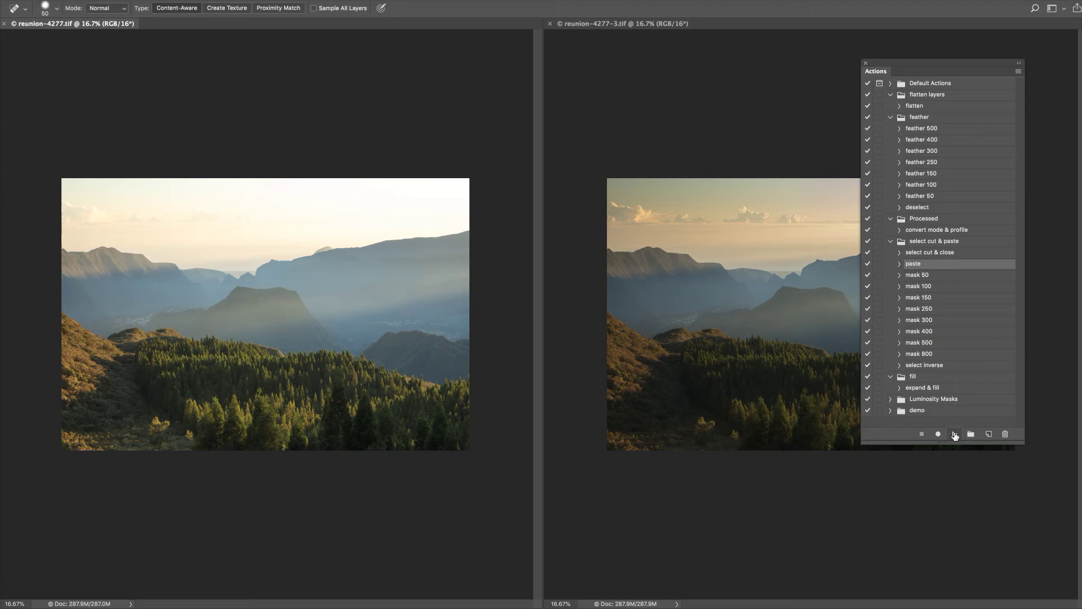
{"action": "left_click", "coordinate": [955, 434]}
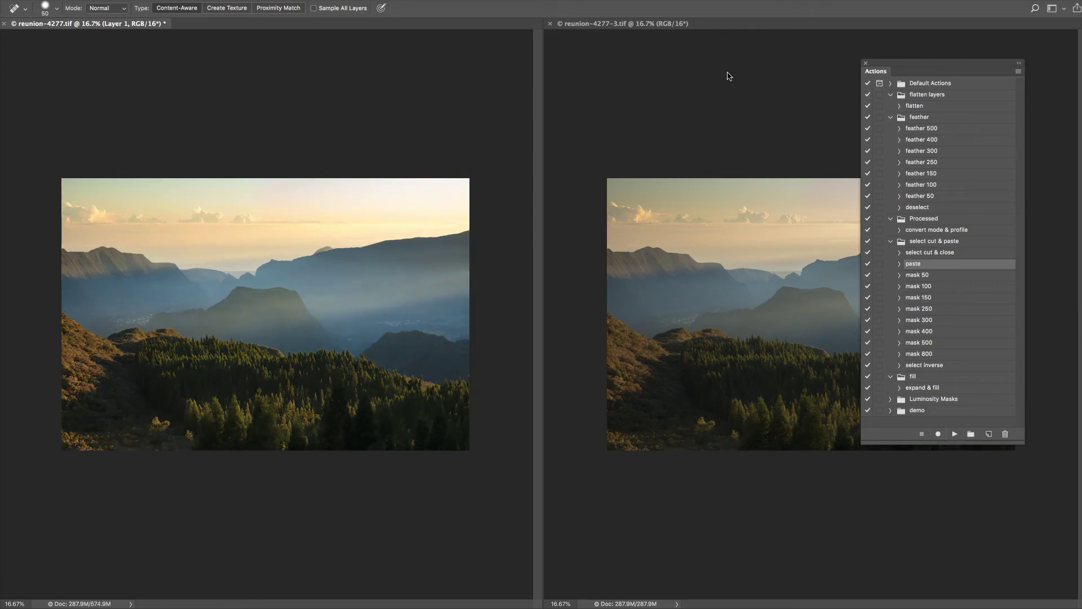
Step: Play 'select cut & close' on reunion-4277-3, then 'paste' it into reunion-4277 as Layer 2
{"action": "left_click", "coordinate": [717, 86]}
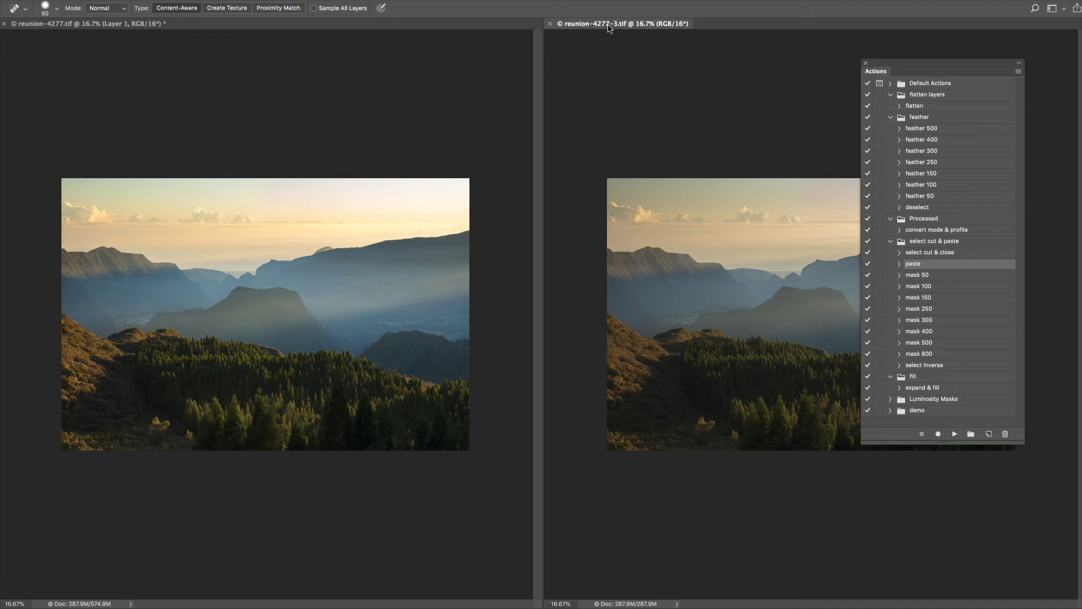
{"action": "left_click", "coordinate": [939, 254]}
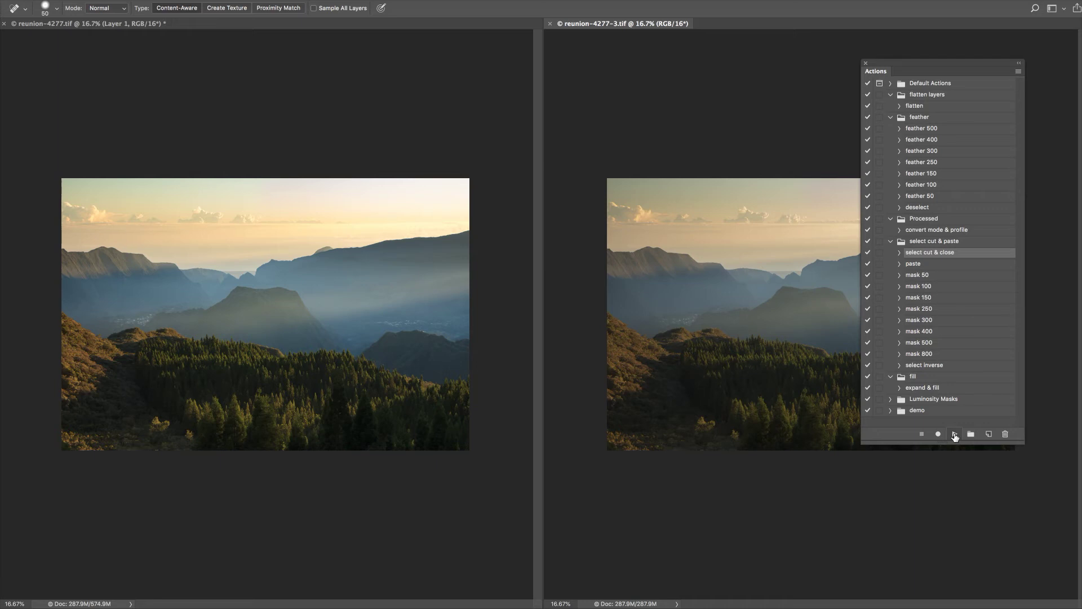
{"action": "left_click", "coordinate": [954, 434]}
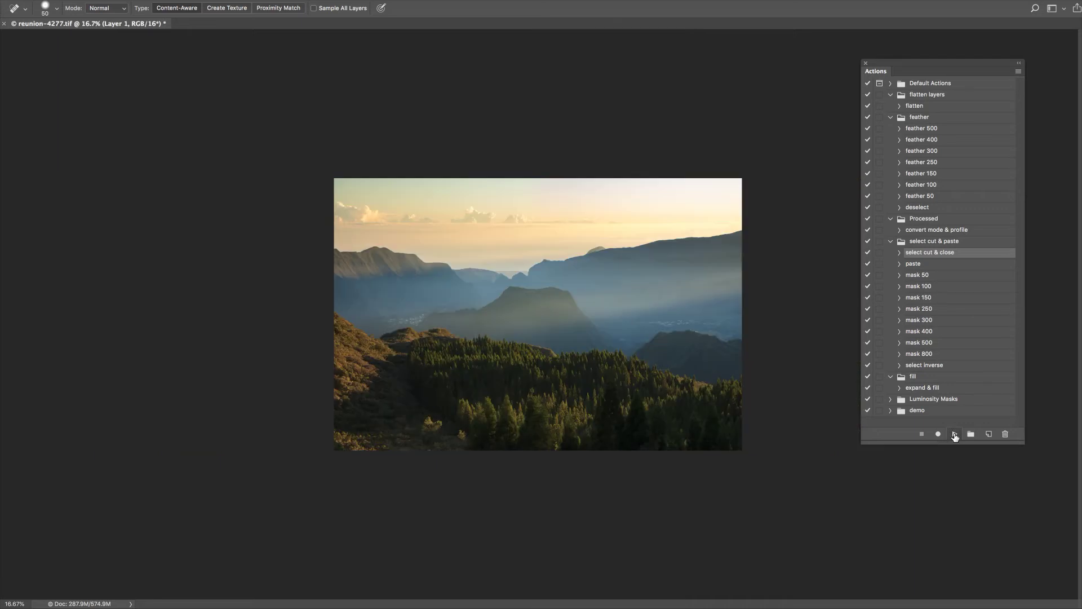
{"action": "left_click", "coordinate": [917, 265]}
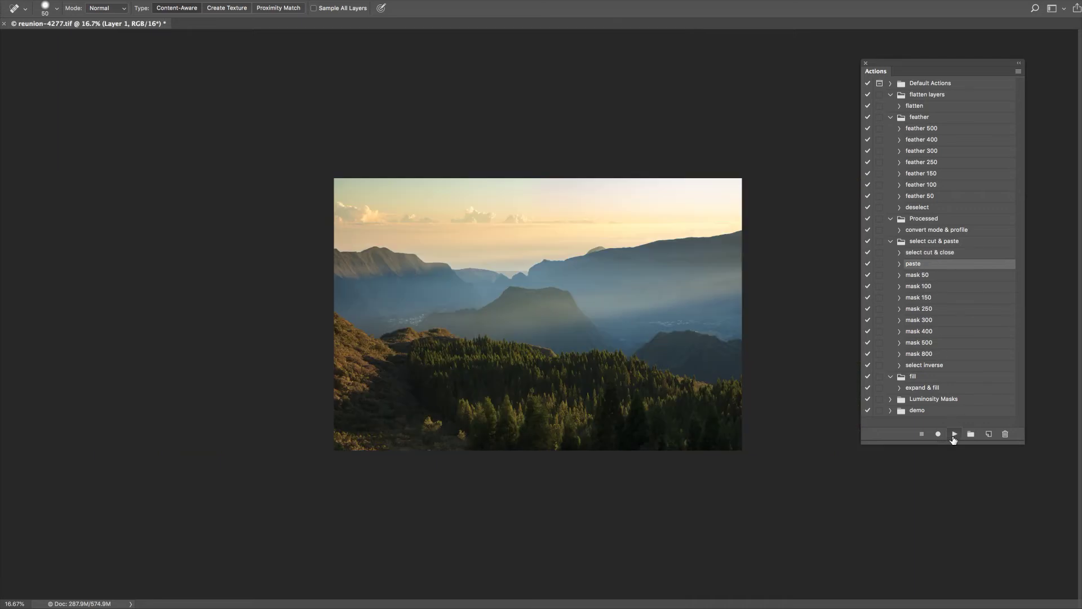
{"action": "left_click", "coordinate": [954, 434]}
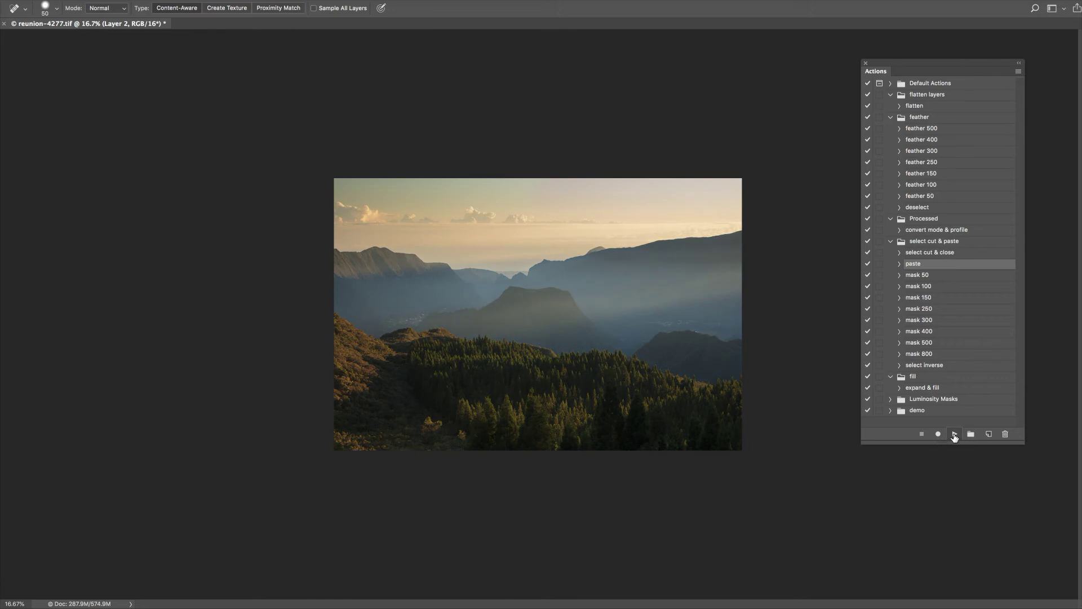
Step: Swap Actions for the Layers panel, toggle layer visibility to compare, then hide Layer 2 and select Layer 1
{"action": "key", "text": "shift+Tab"}
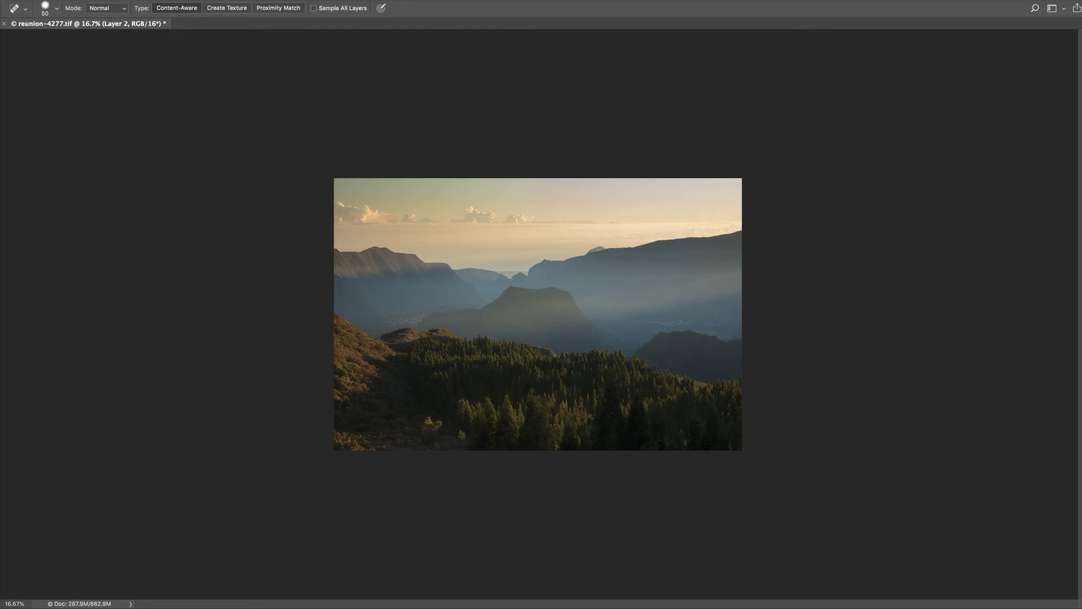
{"action": "key", "text": "F7"}
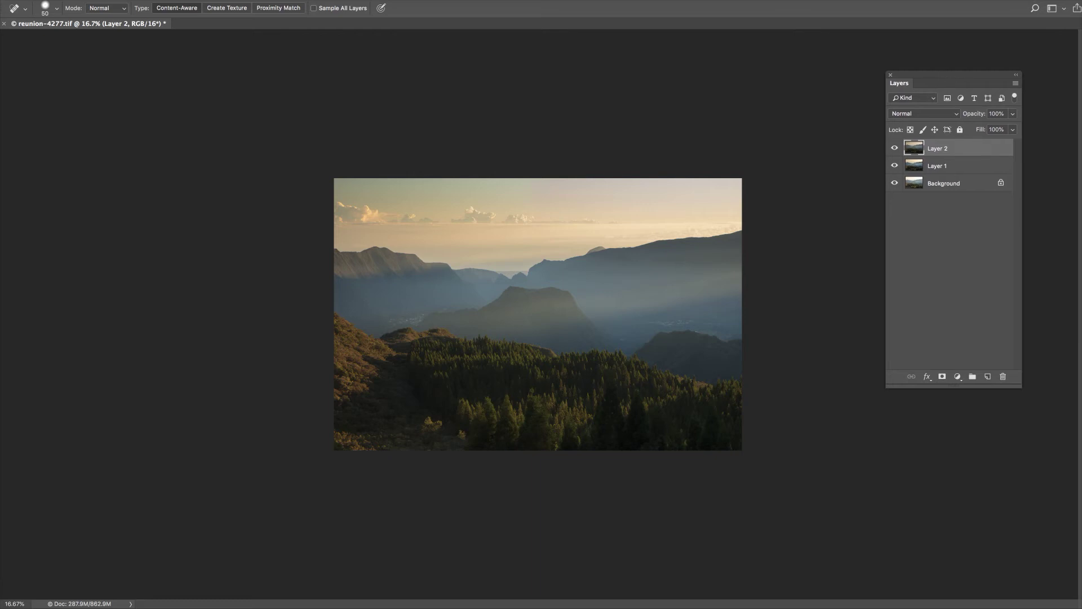
{"action": "left_click", "coordinate": [895, 149]}
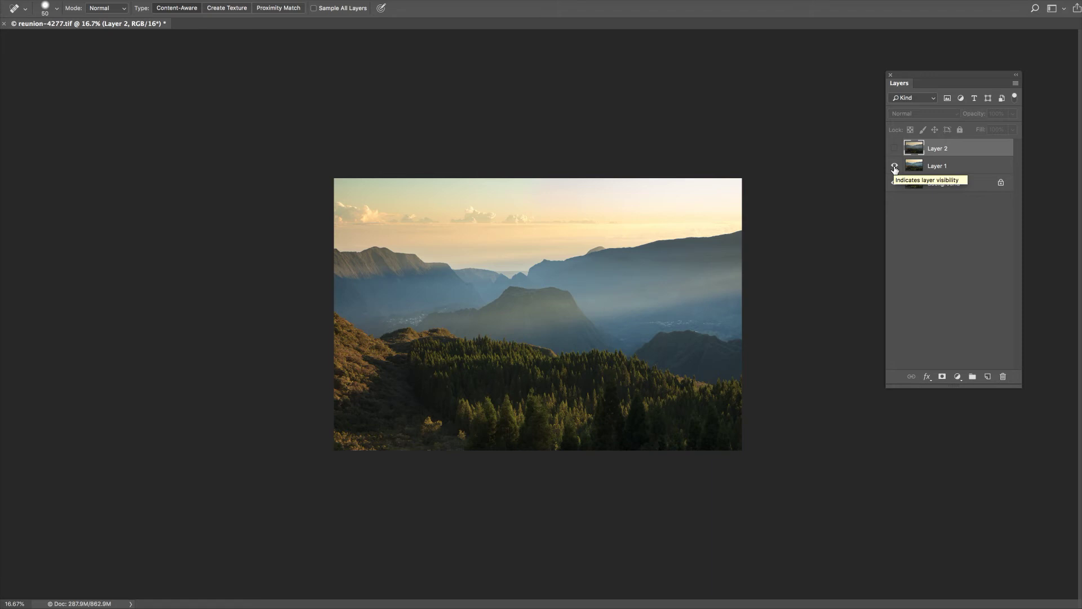
{"action": "left_click", "coordinate": [896, 167]}
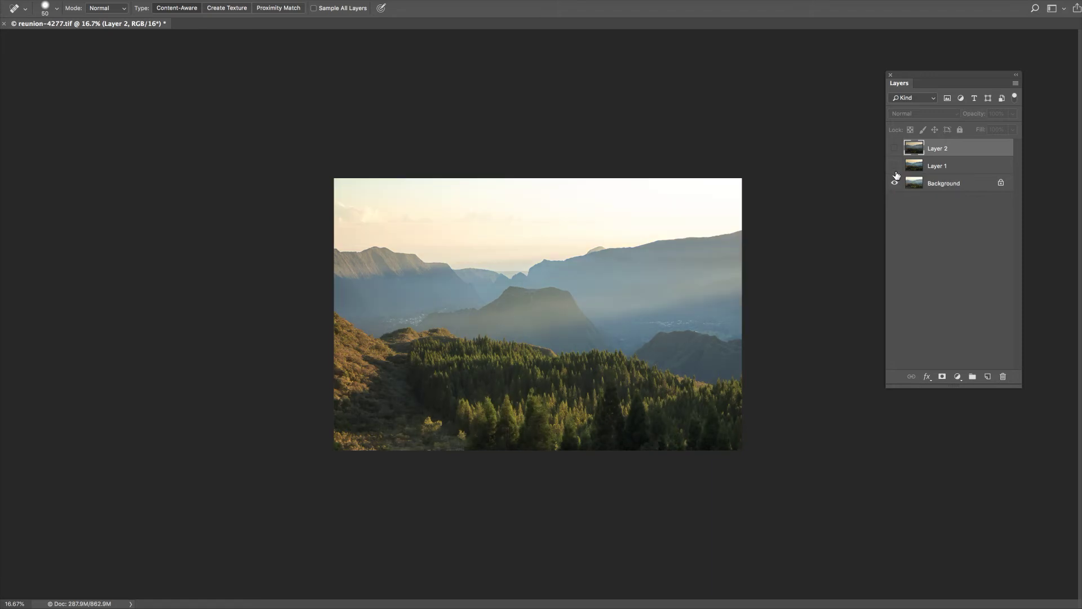
{"action": "left_click", "coordinate": [895, 166]}
{"action": "left_click", "coordinate": [896, 149]}
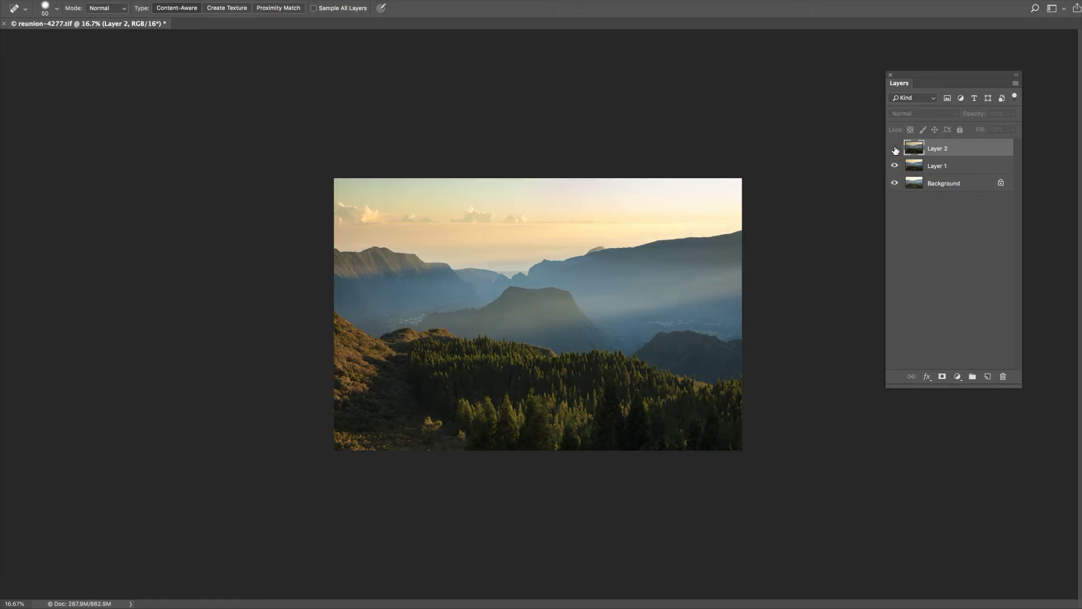
{"action": "left_click", "coordinate": [896, 150]}
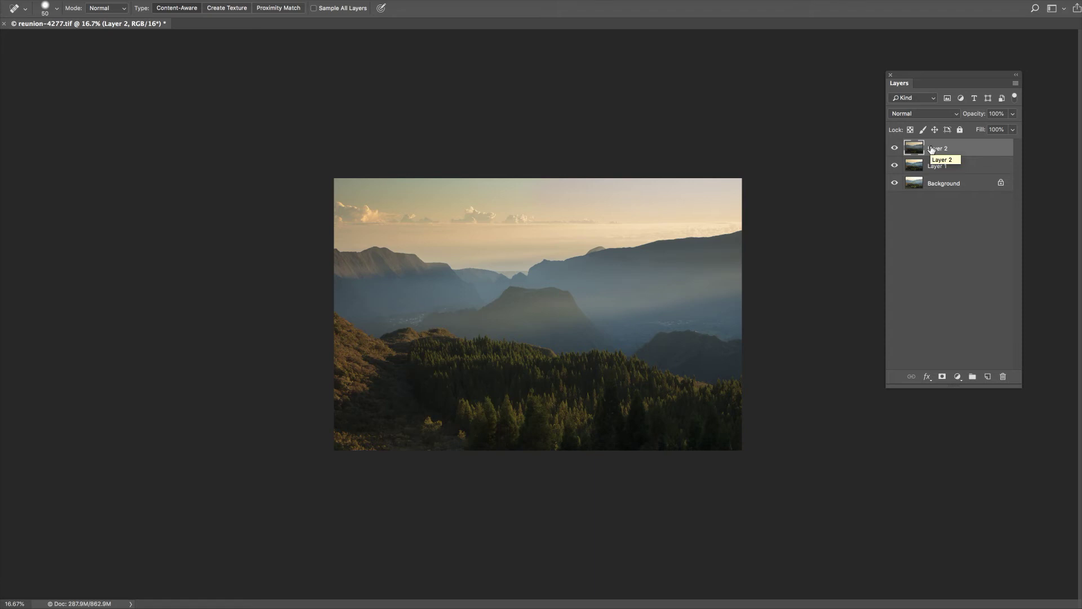
{"action": "left_click", "coordinate": [896, 149]}
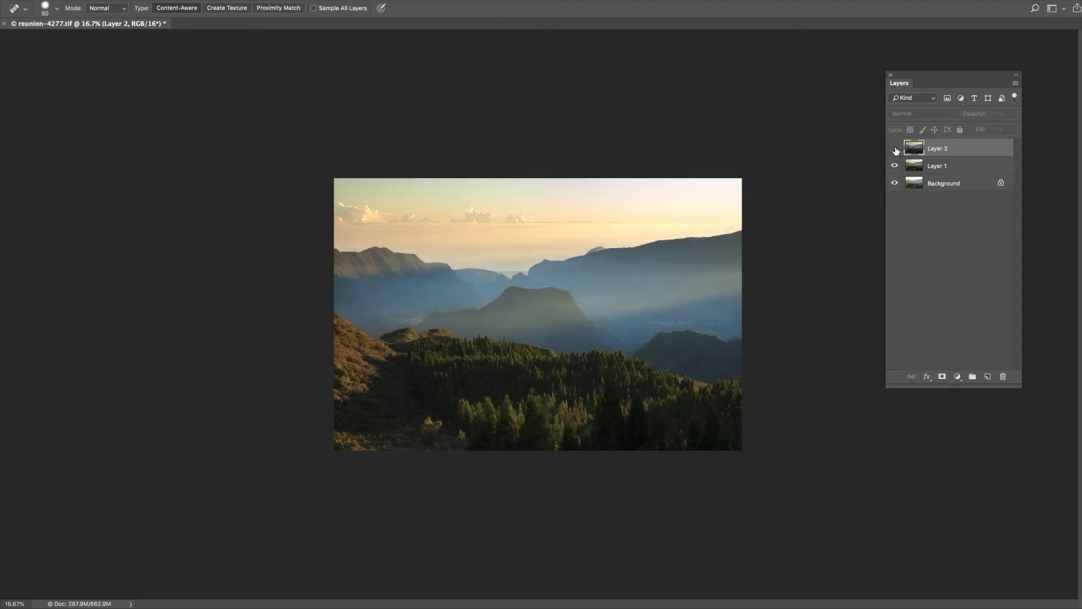
{"action": "left_click", "coordinate": [939, 168]}
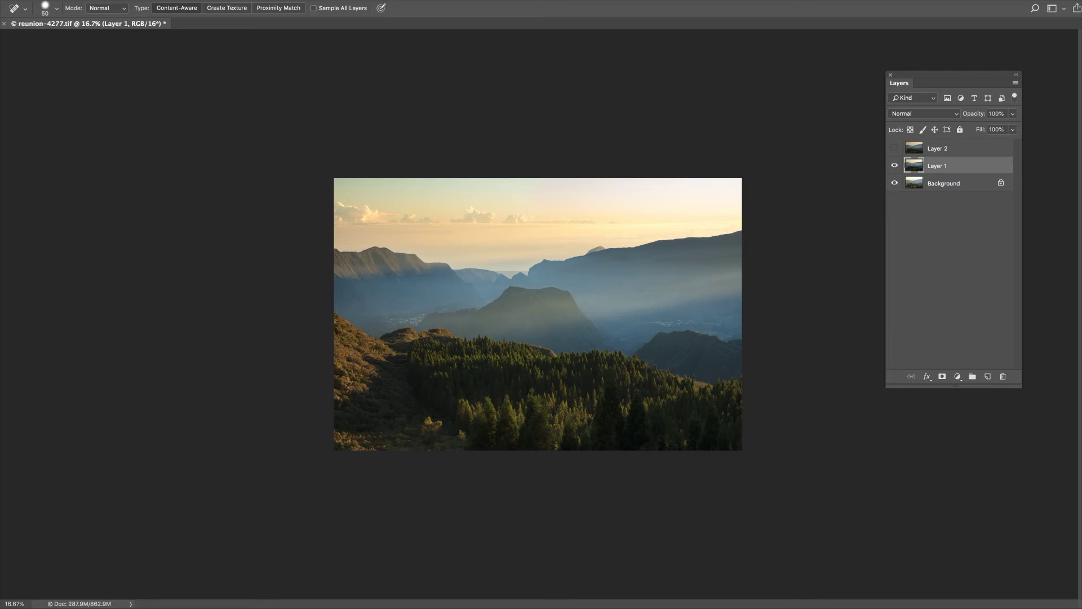
Step: Arrange the Tools and Layers panels and zoom the image to 25%
{"action": "mouse_move", "coordinate": [1075, 104]}
{"action": "left_click_drag", "start_coordinate": [1063, 95], "coordinate": [32, 78]}
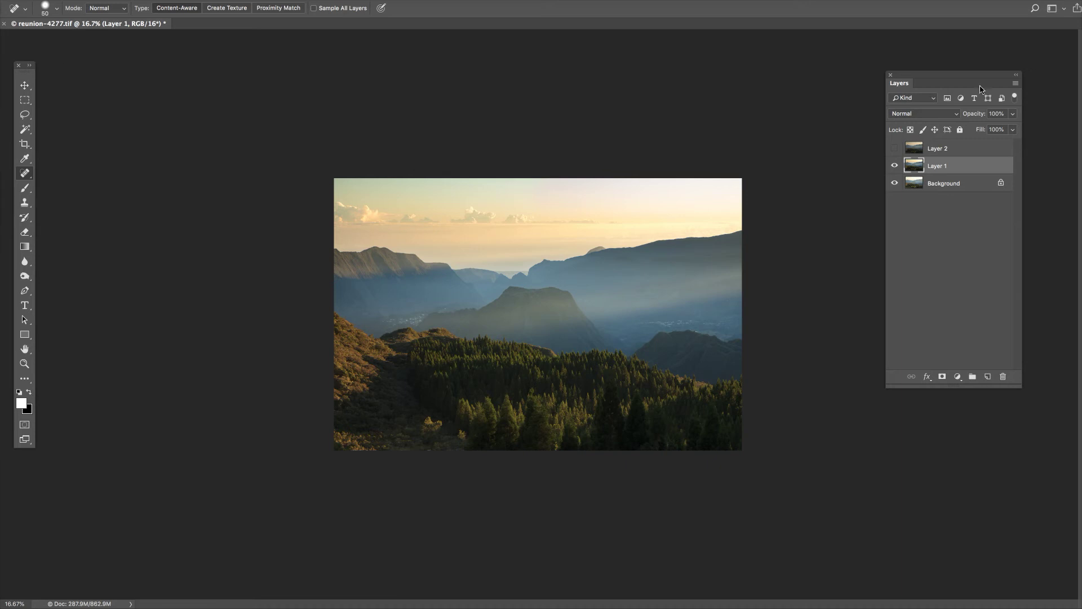
{"action": "left_click_drag", "start_coordinate": [956, 78], "coordinate": [988, 73]}
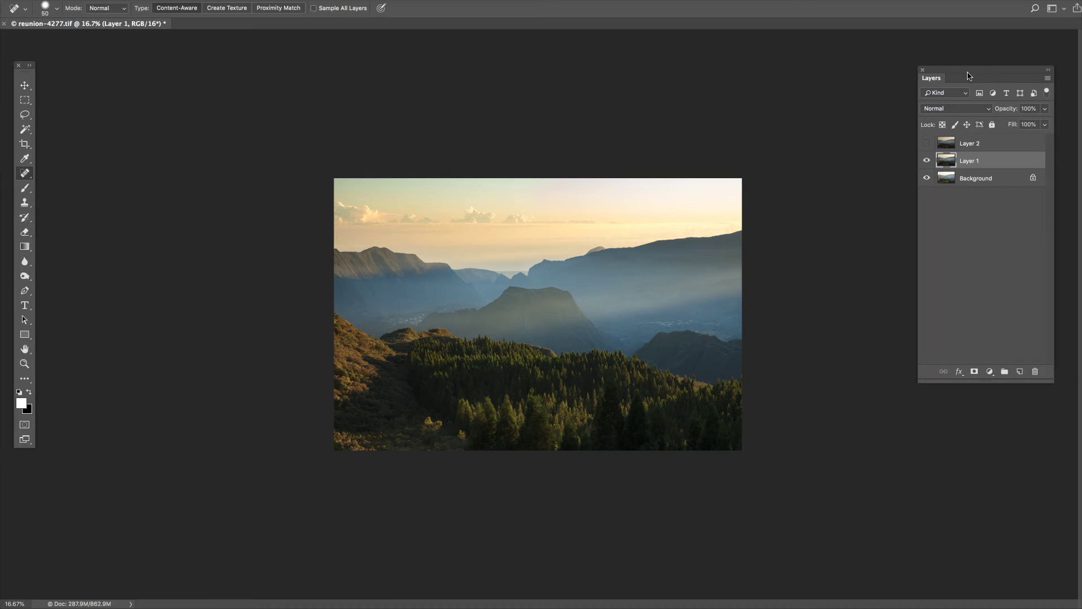
{"action": "key", "text": "ctrl+plus"}
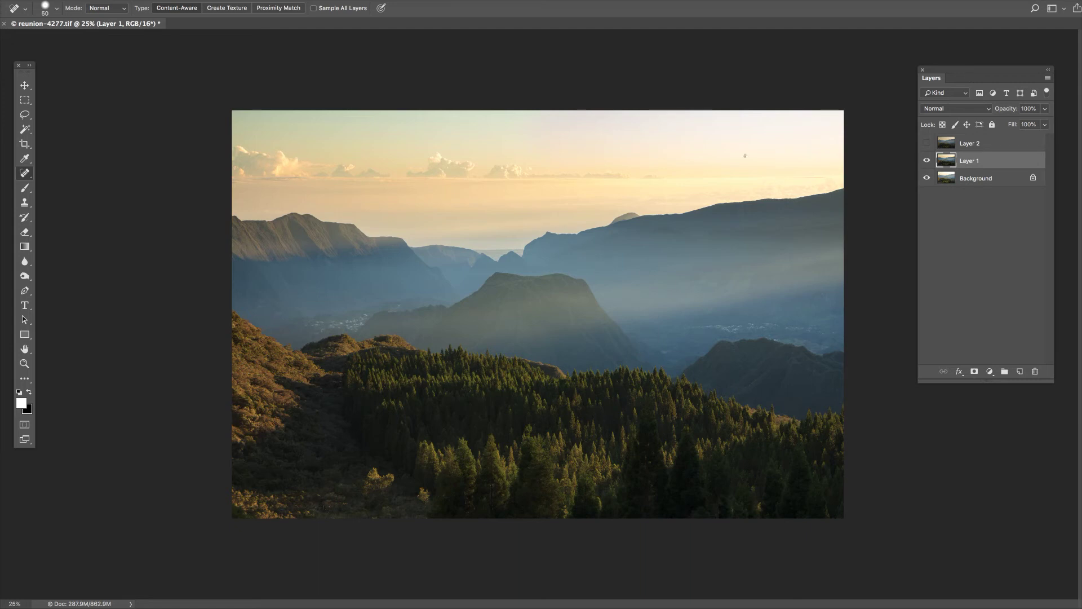
Step: Lasso-select along the tree-line ridge on Layer 1 and bring up the Actions panel
{"action": "left_click", "coordinate": [27, 116]}
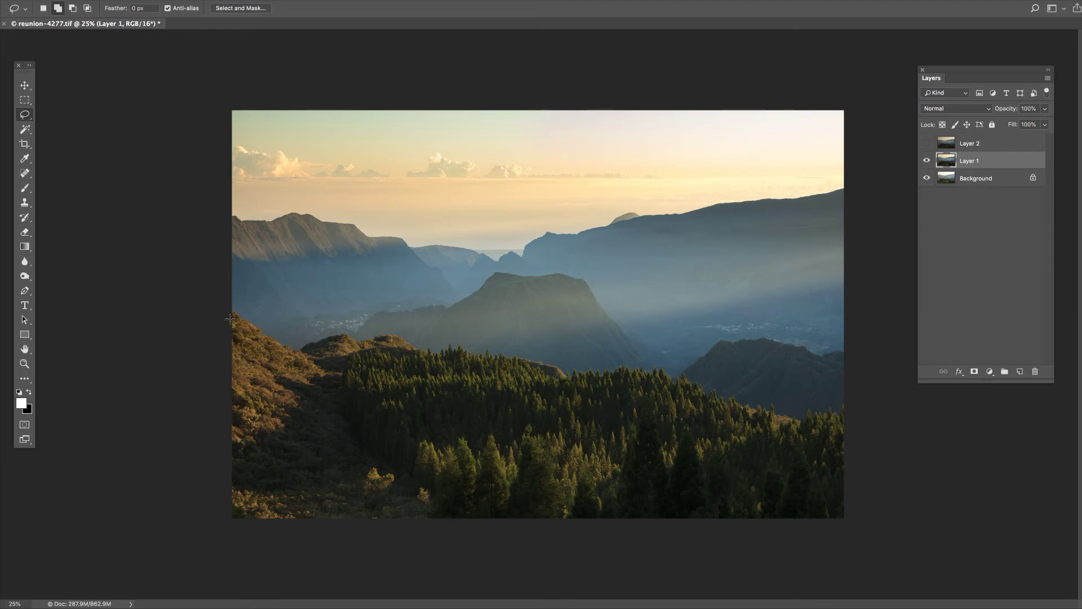
{"action": "mouse_move", "coordinate": [225, 312]}
{"action": "left_mouse_down"}
{"action": "mouse_move", "coordinate": [288, 351]}
{"action": "mouse_move", "coordinate": [390, 340]}
{"action": "left_mouse_up"}
{"action": "mouse_move", "coordinate": [408, 347]}
{"action": "left_mouse_down"}
{"action": "mouse_move", "coordinate": [575, 381]}
{"action": "mouse_move", "coordinate": [667, 384]}
{"action": "mouse_move", "coordinate": [811, 428]}
{"action": "mouse_move", "coordinate": [862, 421]}
{"action": "mouse_move", "coordinate": [895, 297]}
{"action": "mouse_move", "coordinate": [885, 119]}
{"action": "mouse_move", "coordinate": [750, 68]}
{"action": "mouse_move", "coordinate": [237, 54]}
{"action": "mouse_move", "coordinate": [112, 144]}
{"action": "mouse_move", "coordinate": [134, 320]}
{"action": "left_mouse_up"}
{"action": "key", "text": "alt+F9"}
{"action": "left_click_drag", "start_coordinate": [1059, 217], "coordinate": [979, 161]}
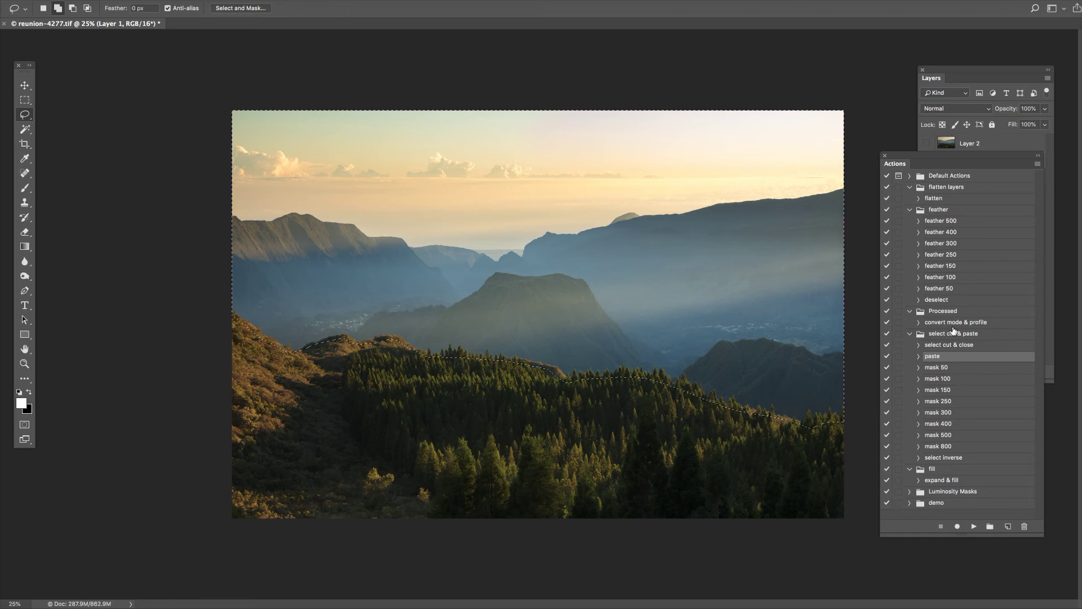
Step: Play the 'mask 150' action to turn the ridge selection into a feathered mask on Layer 1
{"action": "left_click", "coordinate": [948, 394]}
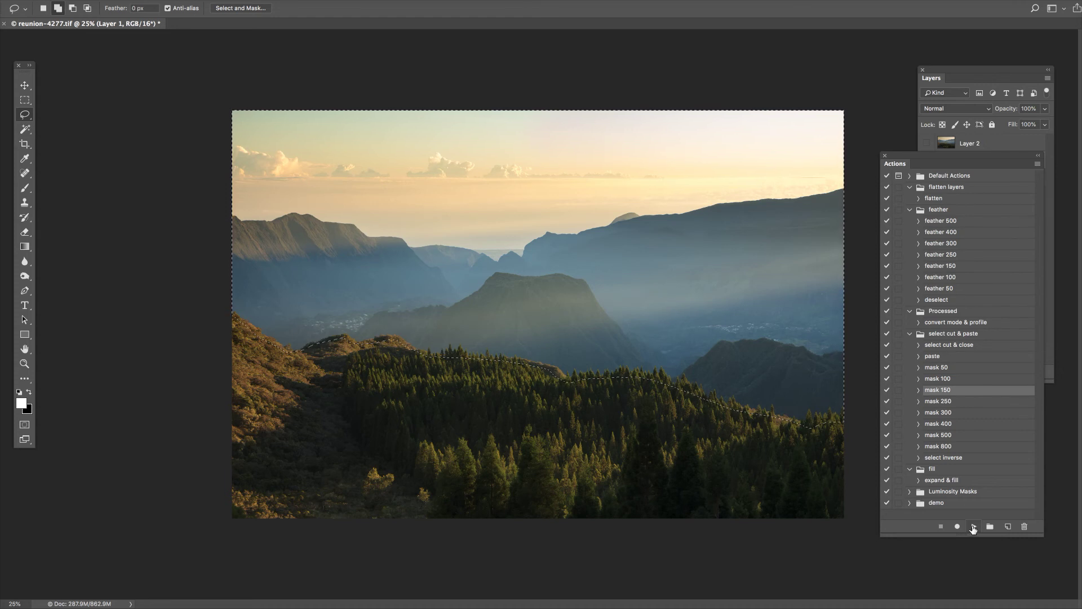
{"action": "left_click", "coordinate": [974, 527]}
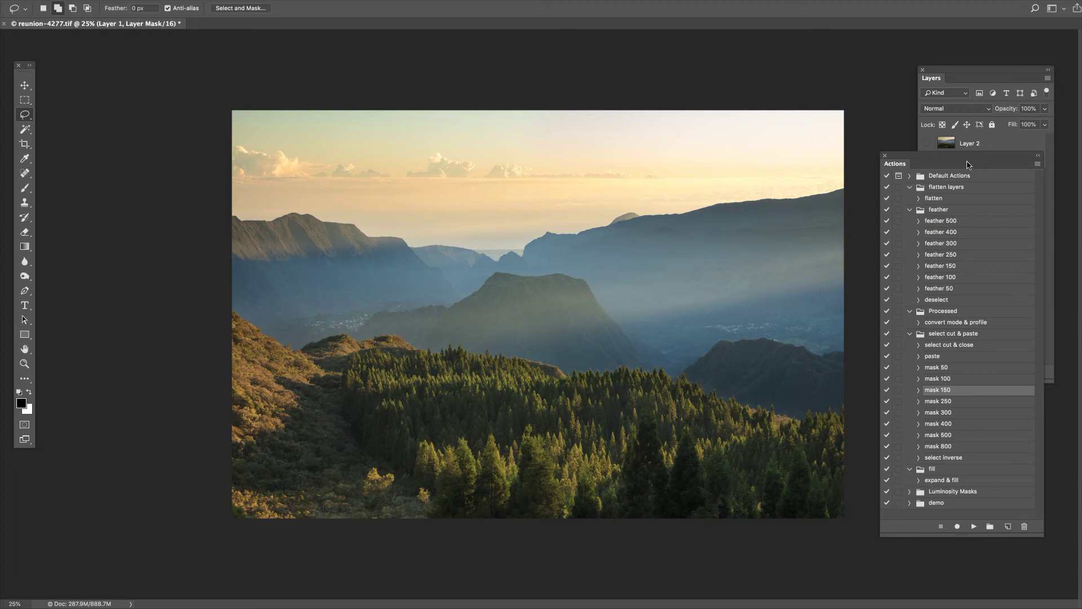
Step: Close the Actions panel and toggle Layer 2 on, off, and on again over masked Layer 1
{"action": "key", "text": "alt+F9"}
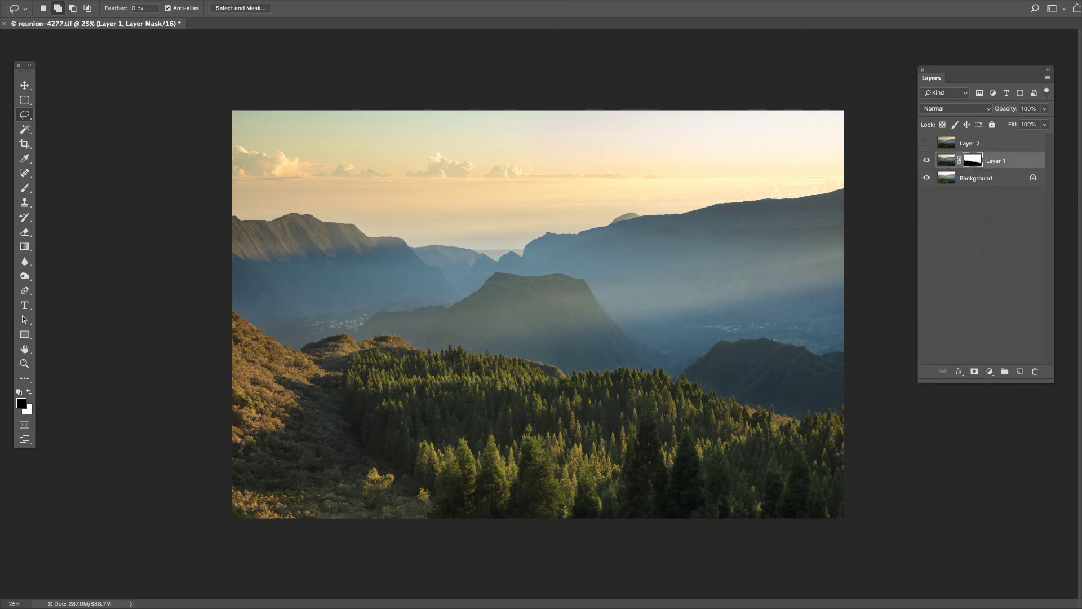
{"action": "left_click", "coordinate": [928, 144]}
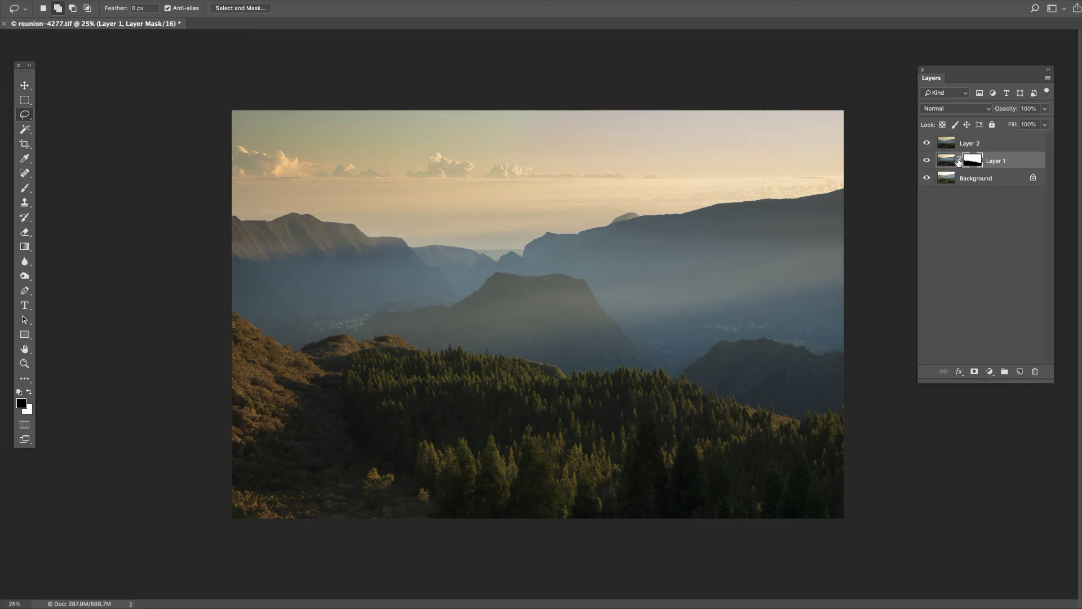
{"action": "left_click", "coordinate": [928, 144]}
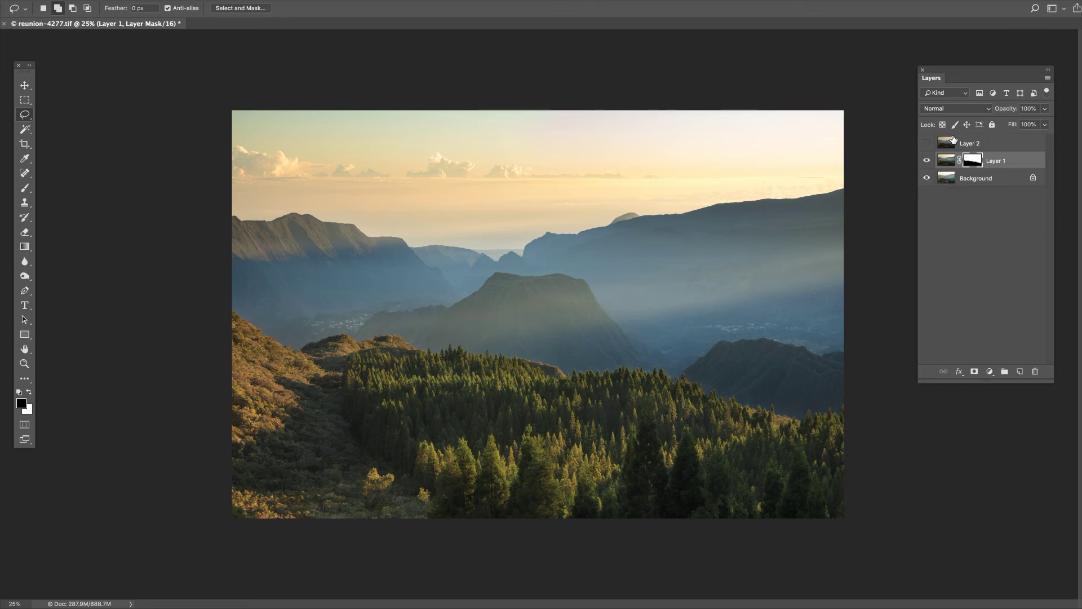
{"action": "left_click", "coordinate": [928, 144]}
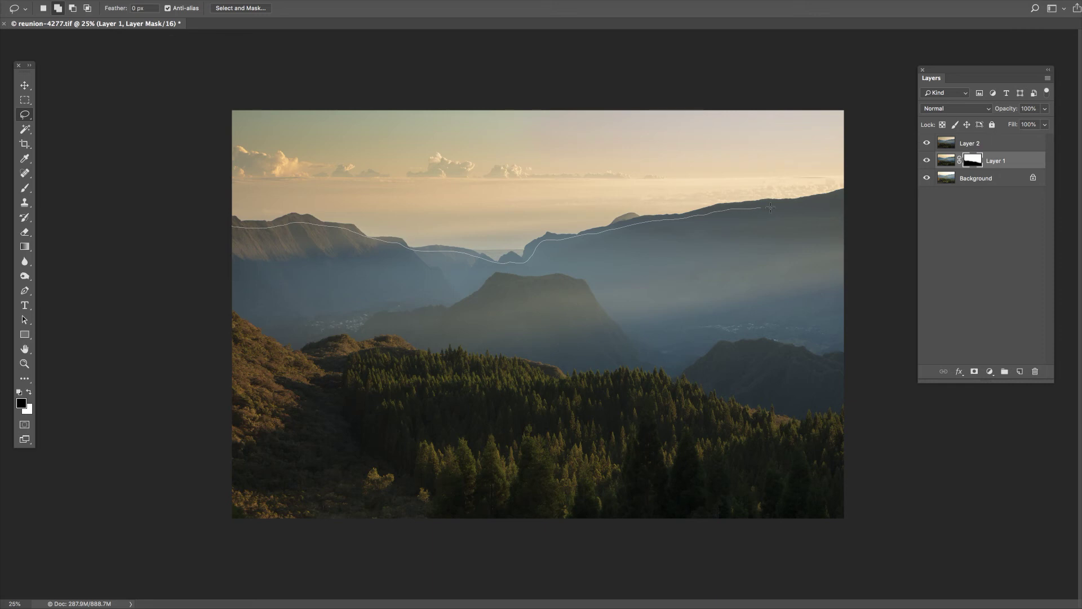
Step: Trace the lasso along the distant mountain skyline to the right edge
{"action": "mouse_move", "coordinate": [809, 202]}
{"action": "left_mouse_down"}
{"action": "mouse_move", "coordinate": [861, 193]}
{"action": "mouse_move", "coordinate": [867, 146]}
{"action": "mouse_move", "coordinate": [911, 74]}
{"action": "mouse_move", "coordinate": [741, 57]}
{"action": "mouse_move", "coordinate": [380, 63]}
{"action": "mouse_move", "coordinate": [184, 53]}
{"action": "mouse_move", "coordinate": [134, 138]}
{"action": "mouse_move", "coordinate": [131, 226]}
{"action": "left_mouse_up"}
Step: Open the Actions panel and select the 'mask 400' action
{"action": "key", "text": "alt+F9"}
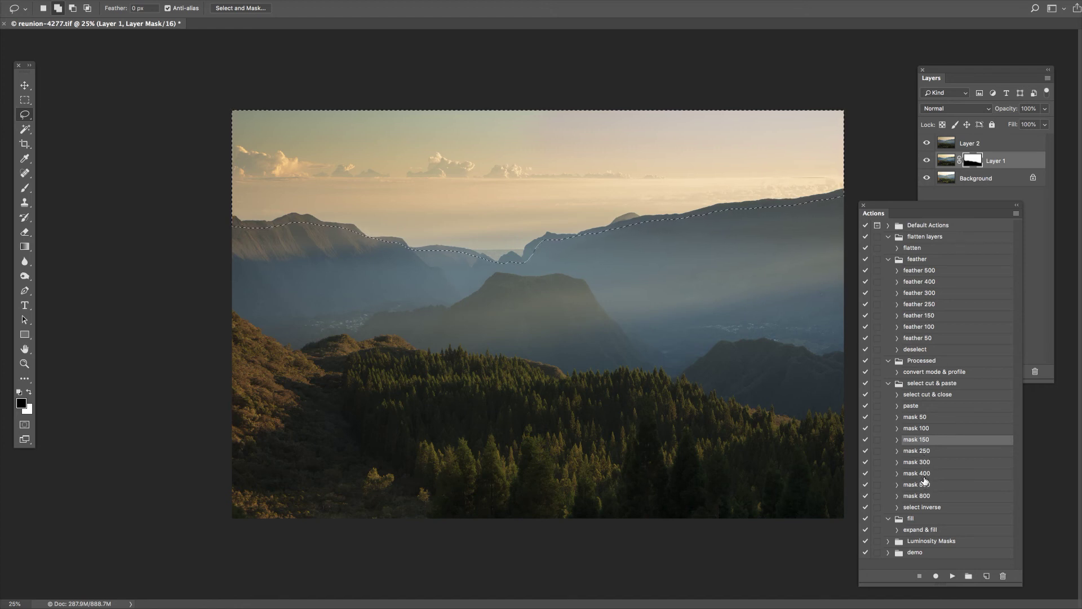
{"action": "left_click", "coordinate": [923, 475]}
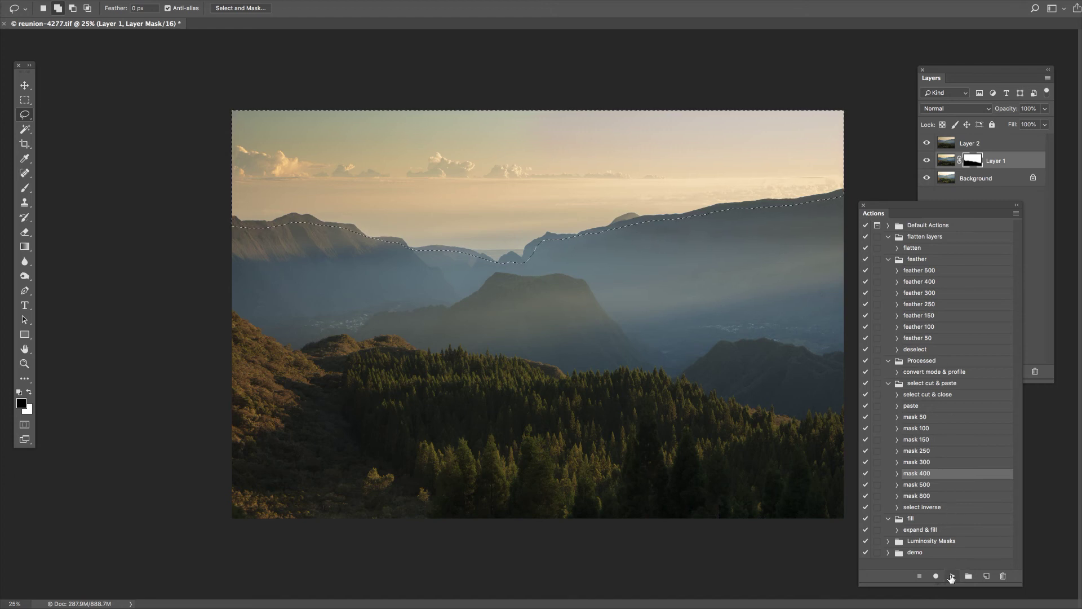
Step: Play 'mask 400', stop it at the unavailable Make step, then deselect and hide the panels
{"action": "left_click", "coordinate": [952, 576]}
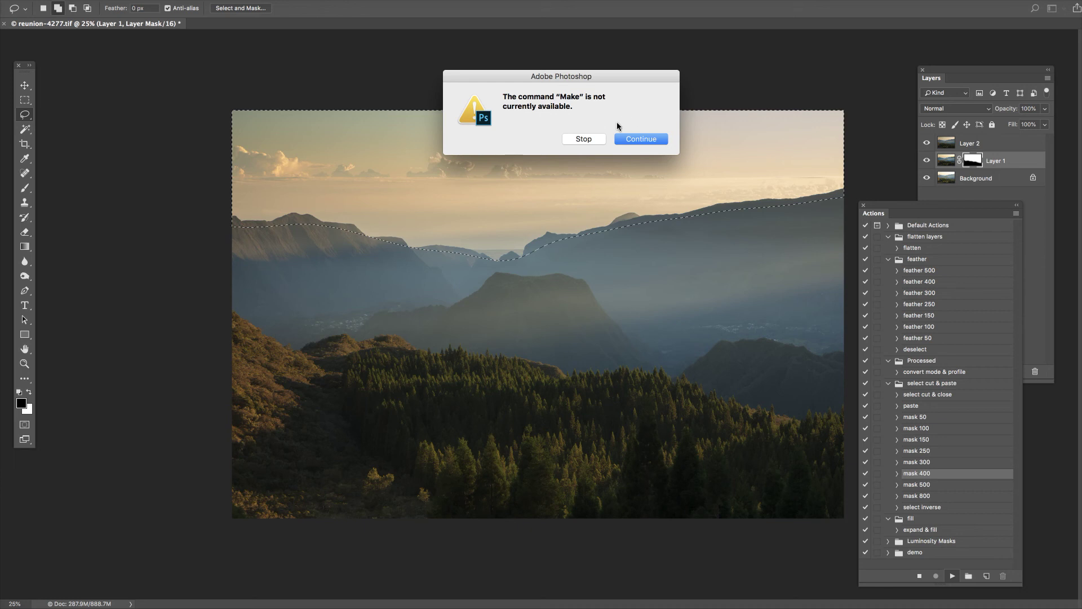
{"action": "left_click", "coordinate": [579, 139]}
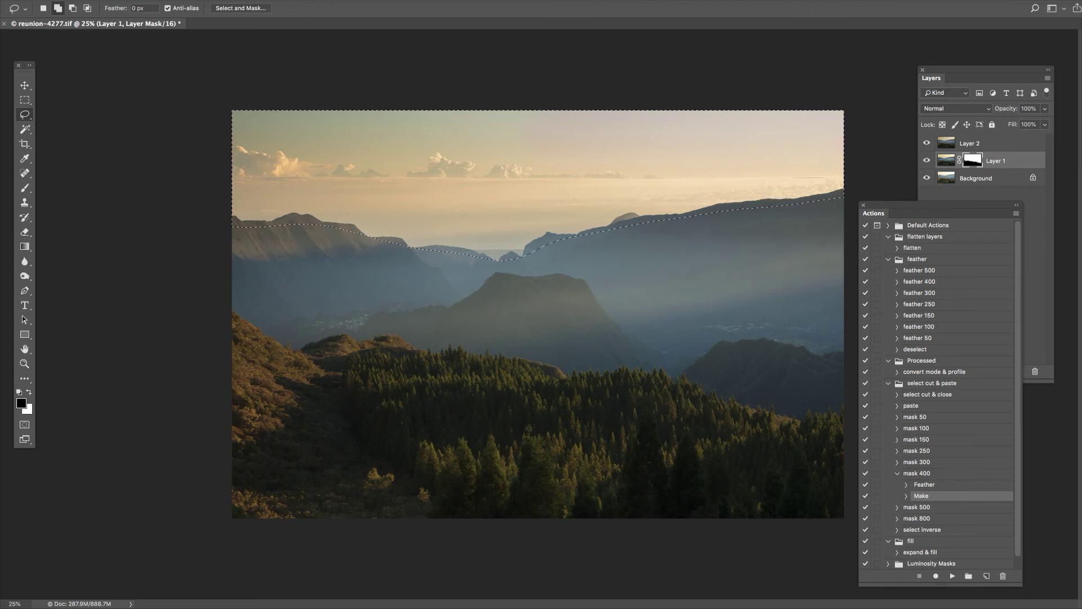
{"action": "key", "text": "ctrl+d"}
{"action": "key", "text": "Tab"}
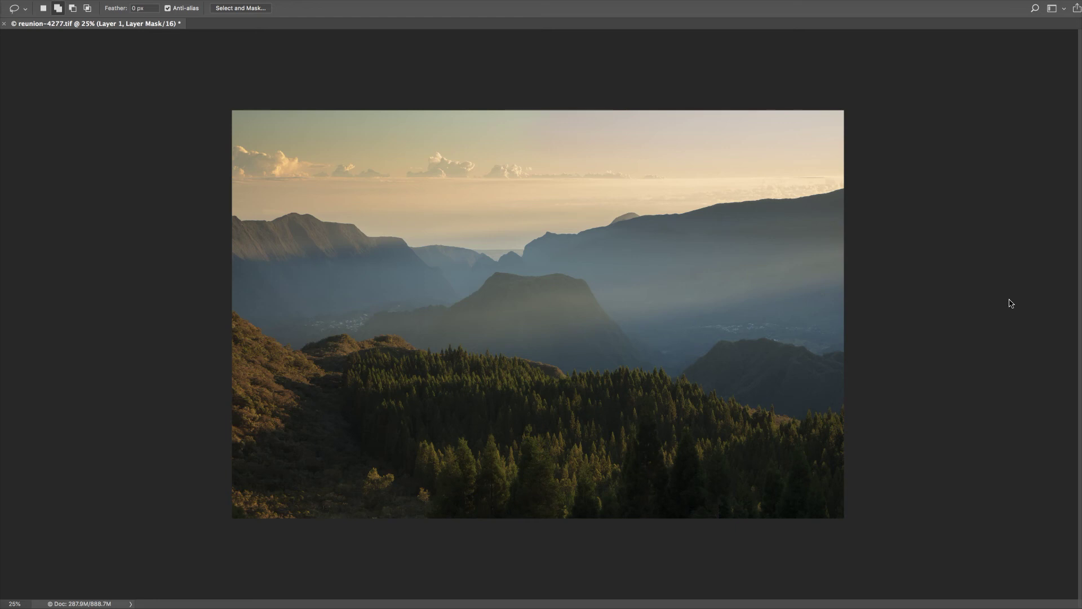
Step: Restore the panels and revert History to the Lasso state before the failed feather
{"action": "key", "text": "Tab"}
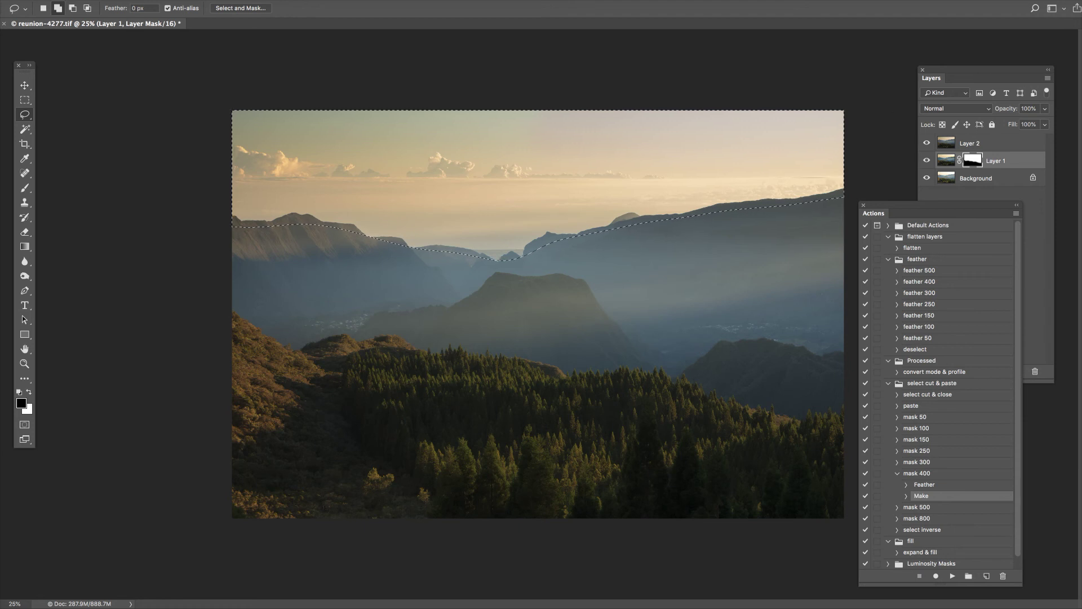
{"action": "mouse_move", "coordinate": [953, 99]}
{"action": "left_mouse_down"}
{"action": "mouse_move", "coordinate": [281, 107]}
{"action": "mouse_move", "coordinate": [66, 82]}
{"action": "left_mouse_up"}
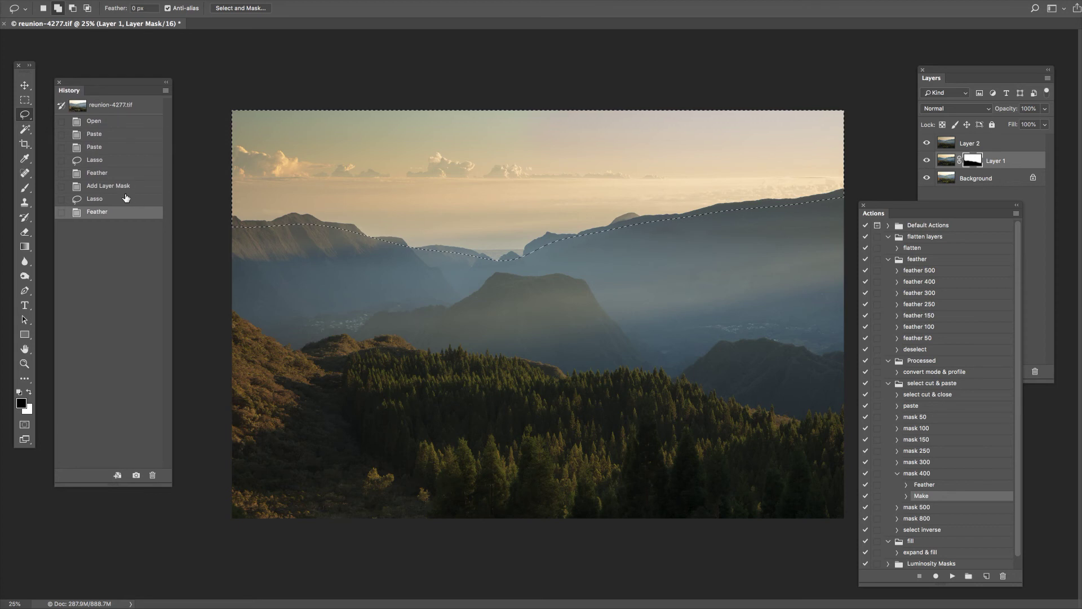
{"action": "left_click", "coordinate": [95, 200]}
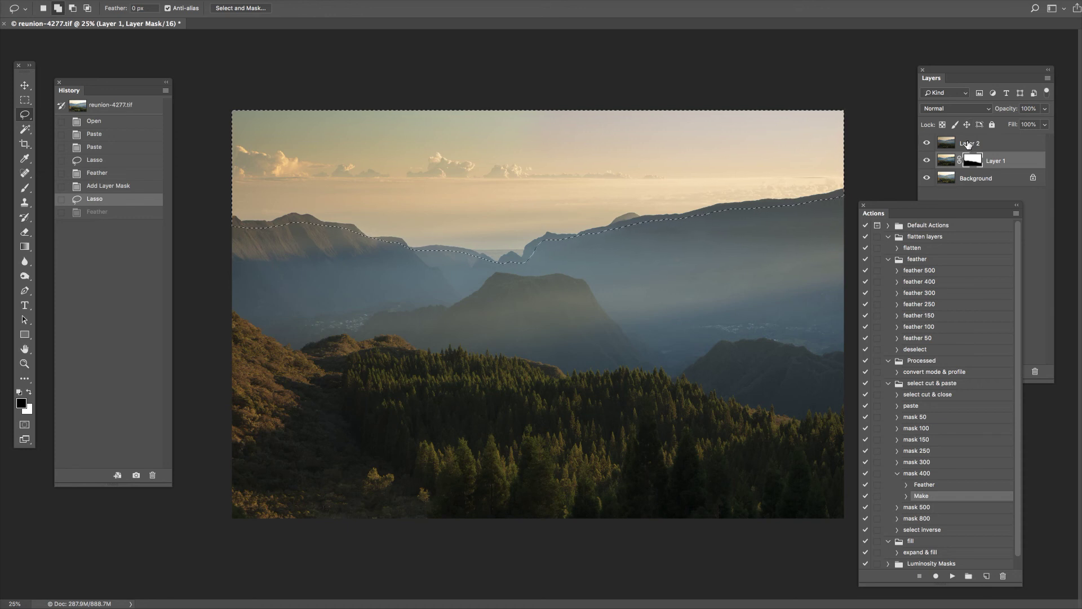
Step: Select Layer 2 and play the 'mask 400' action to mask it from the sky selection
{"action": "left_click", "coordinate": [969, 143]}
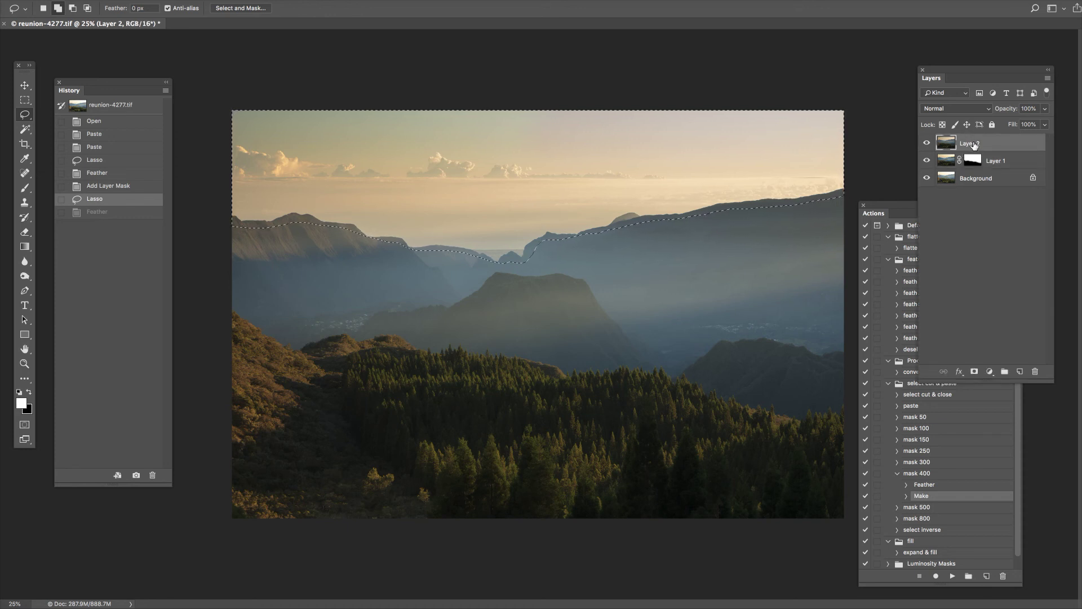
{"action": "double_click", "coordinate": [974, 143]}
{"action": "key", "text": "Return"}
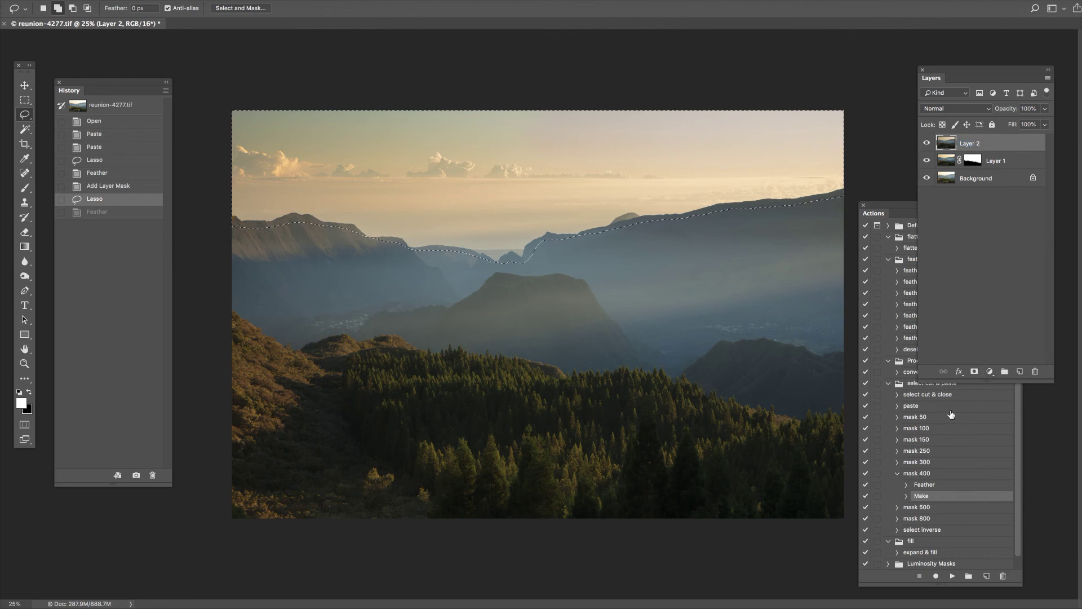
{"action": "left_click", "coordinate": [953, 438]}
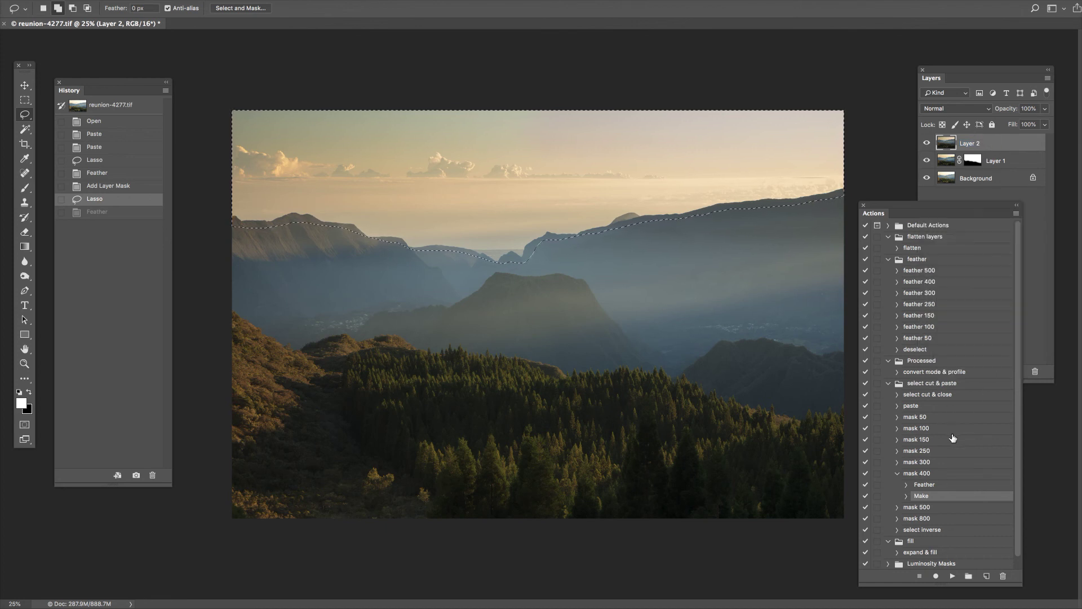
{"action": "left_click", "coordinate": [897, 474]}
{"action": "left_click", "coordinate": [916, 476]}
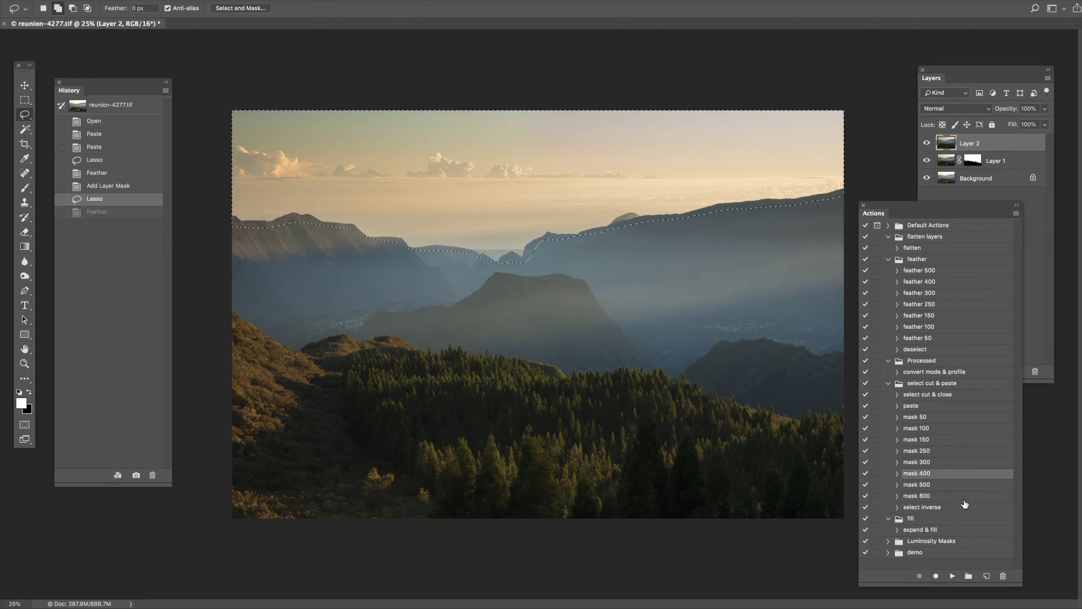
{"action": "left_click", "coordinate": [953, 576]}
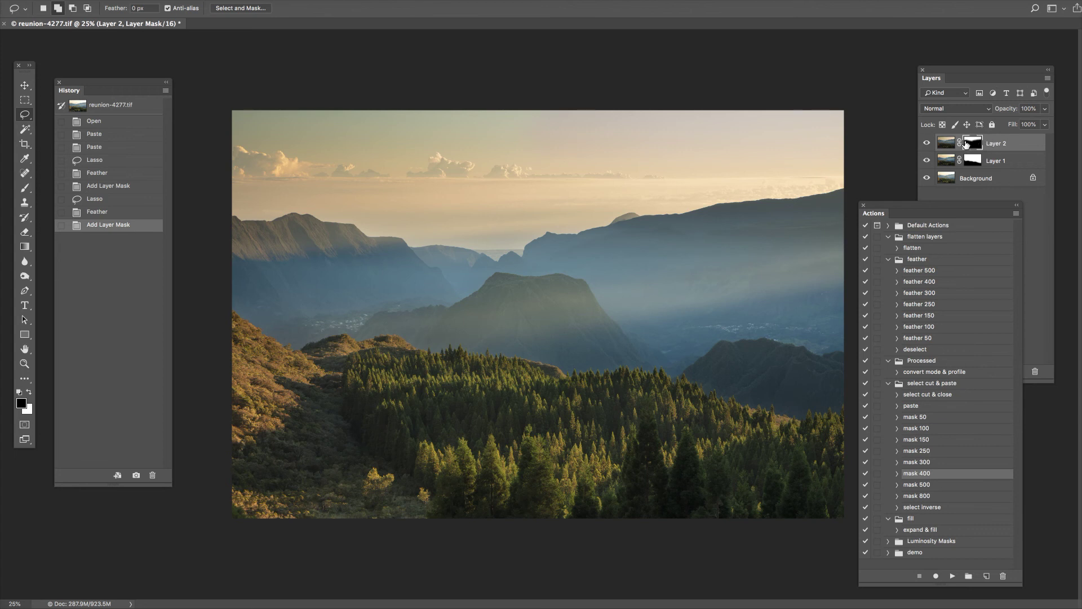
{"action": "left_click_drag", "start_coordinate": [952, 212], "coordinate": [995, 225]}
Step: Close the Actions panel to view the blended three-layer composite
{"action": "key", "text": "alt+F9"}
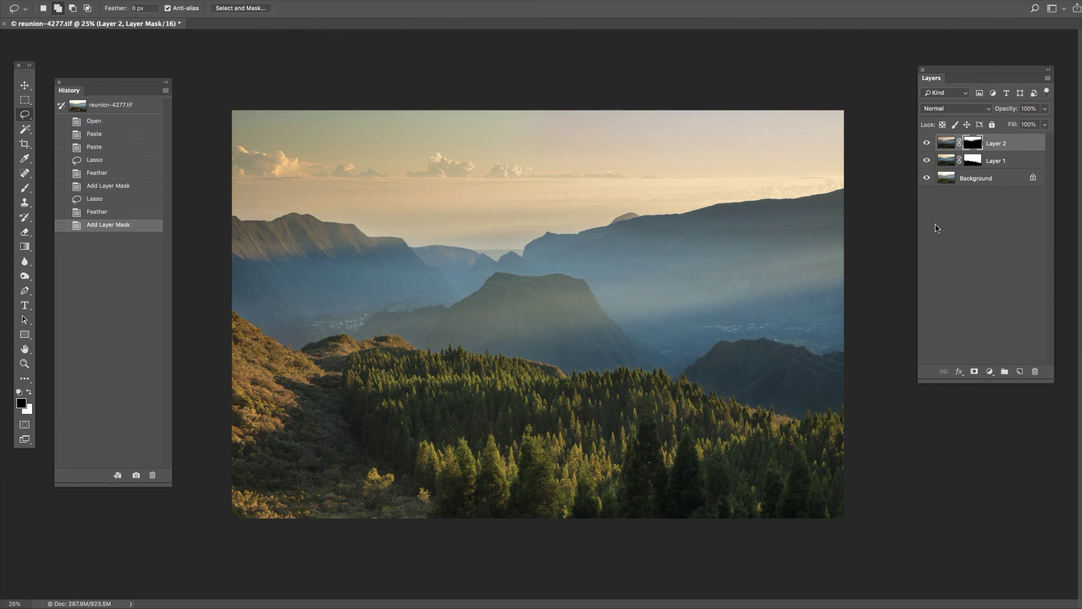
Step: Target Layer 2's image thumbnail and lasso the pale sky at the top right
{"action": "left_click", "coordinate": [947, 144]}
{"action": "mouse_move", "coordinate": [548, 112]}
{"action": "left_mouse_down"}
{"action": "mouse_move", "coordinate": [538, 168]}
{"action": "mouse_move", "coordinate": [575, 181]}
{"action": "mouse_move", "coordinate": [875, 174]}
{"action": "mouse_move", "coordinate": [875, 87]}
{"action": "mouse_move", "coordinate": [784, 48]}
{"action": "mouse_move", "coordinate": [552, 48]}
{"action": "left_mouse_up"}
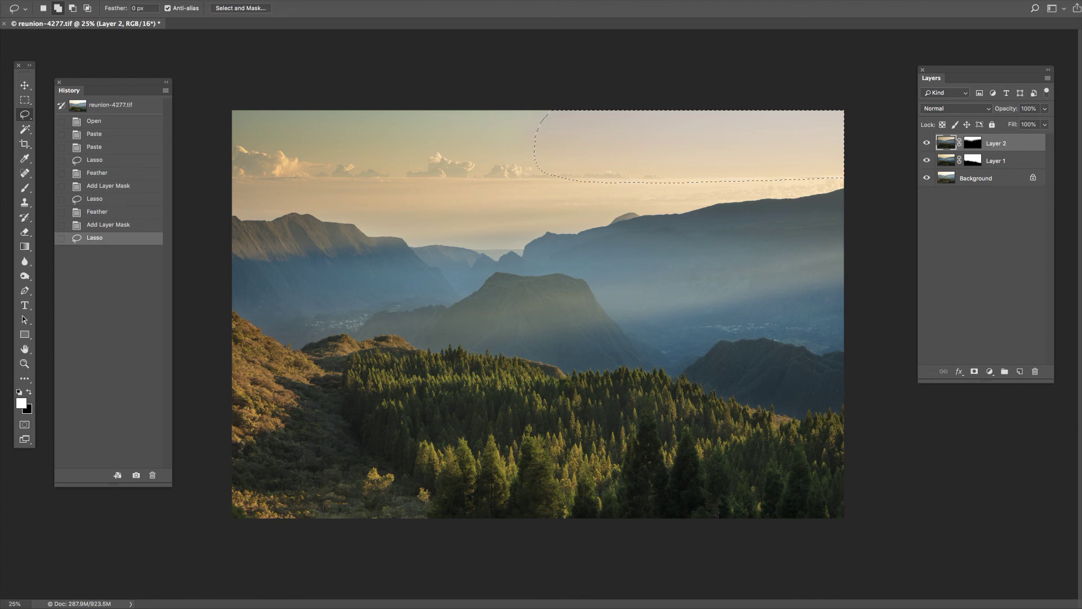
Step: Feather the sky selection with the 'feather 100' action and open Image > Adjustments > Color Balance
{"action": "key", "text": "alt+F9"}
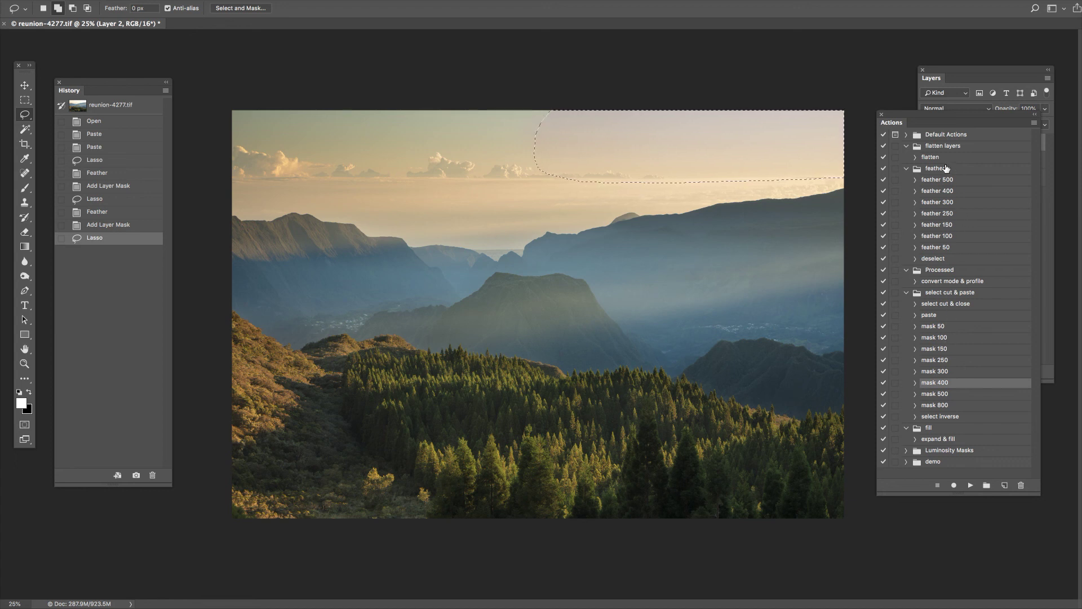
{"action": "left_click", "coordinate": [947, 235]}
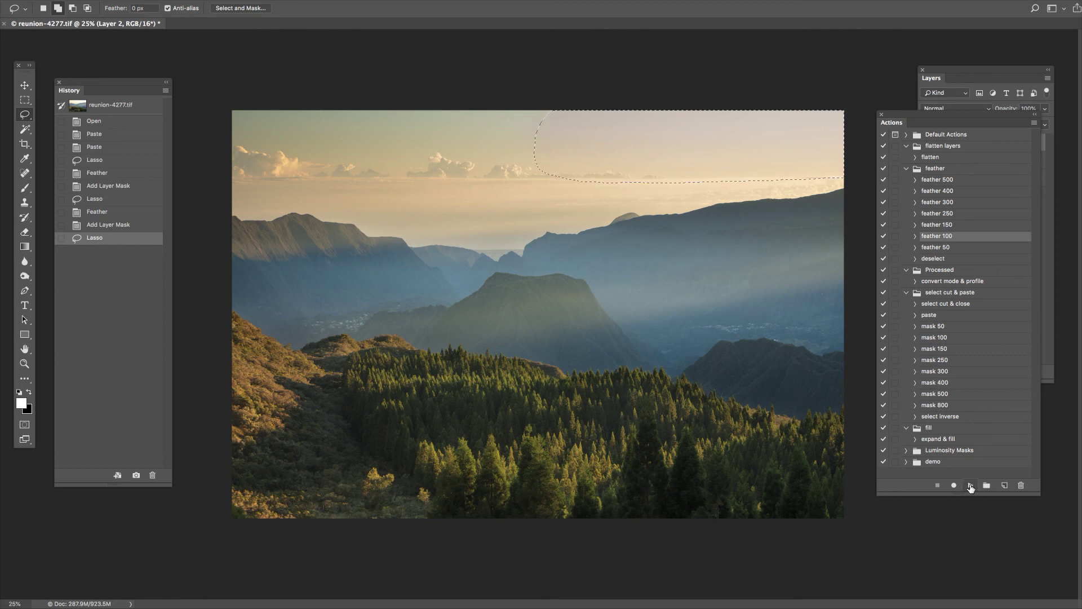
{"action": "left_click", "coordinate": [971, 485]}
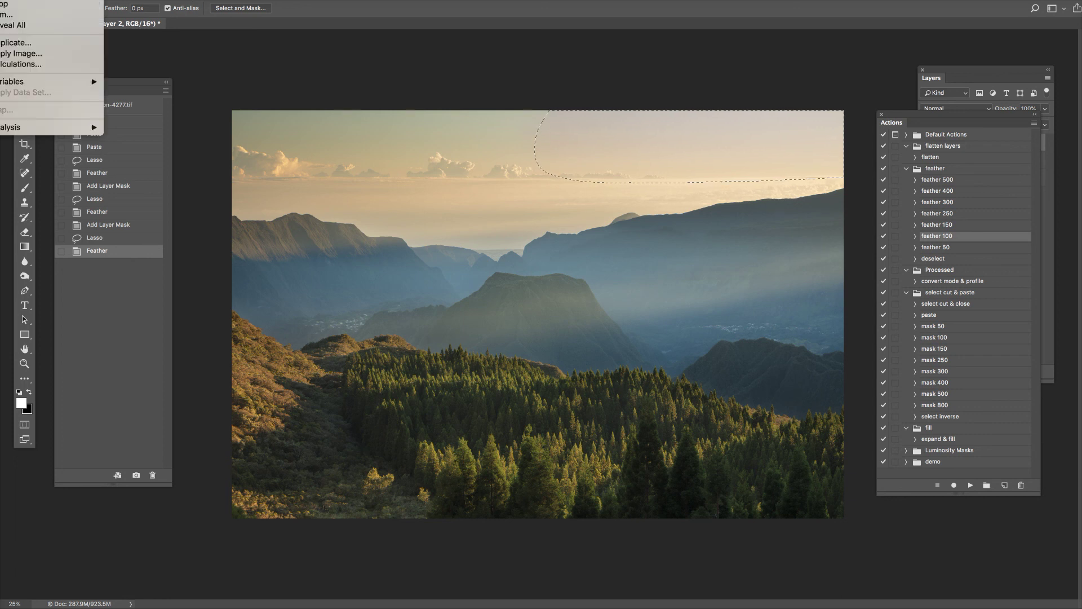
{"action": "mouse_move", "coordinate": [56, 1]}
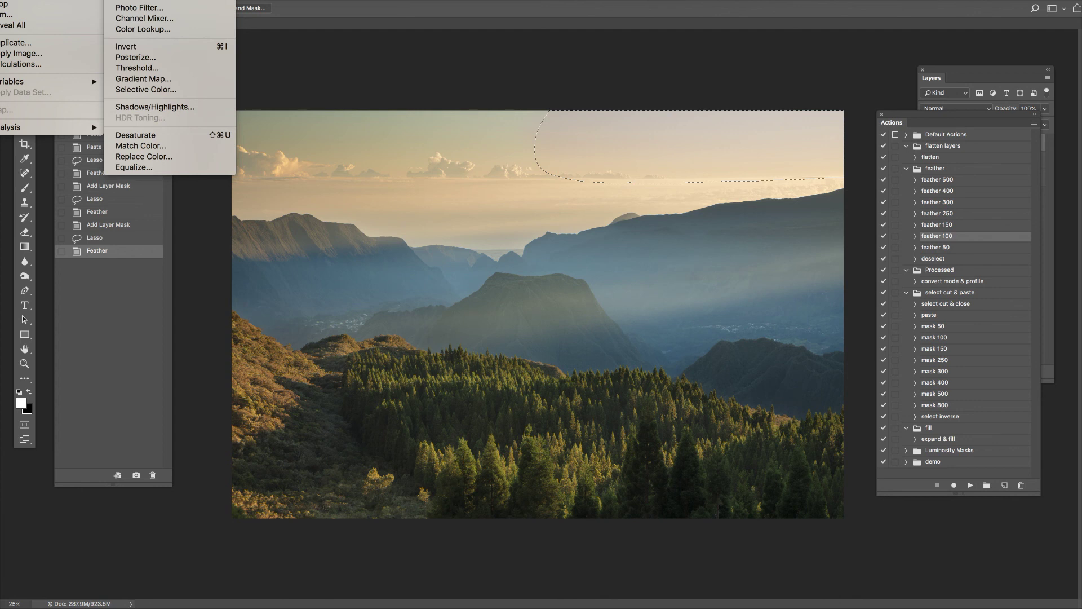
{"action": "left_click", "coordinate": [141, 1]}
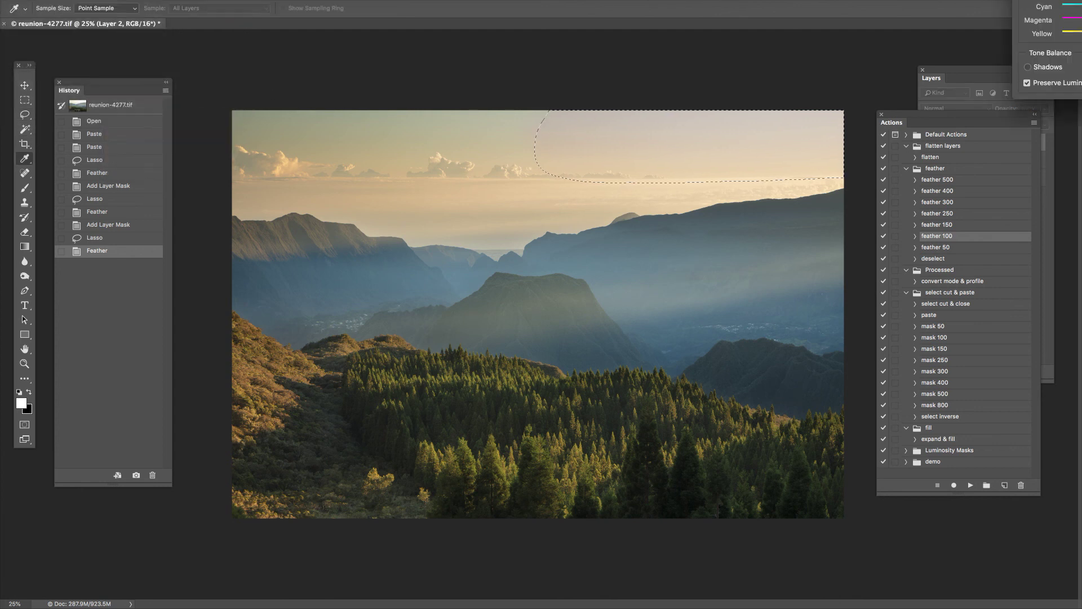
Step: Bring the Color Balance dialog into view and trial a green midtone shift of about +15
{"action": "left_click_drag", "start_coordinate": [1081, 0], "coordinate": [832, 332]}
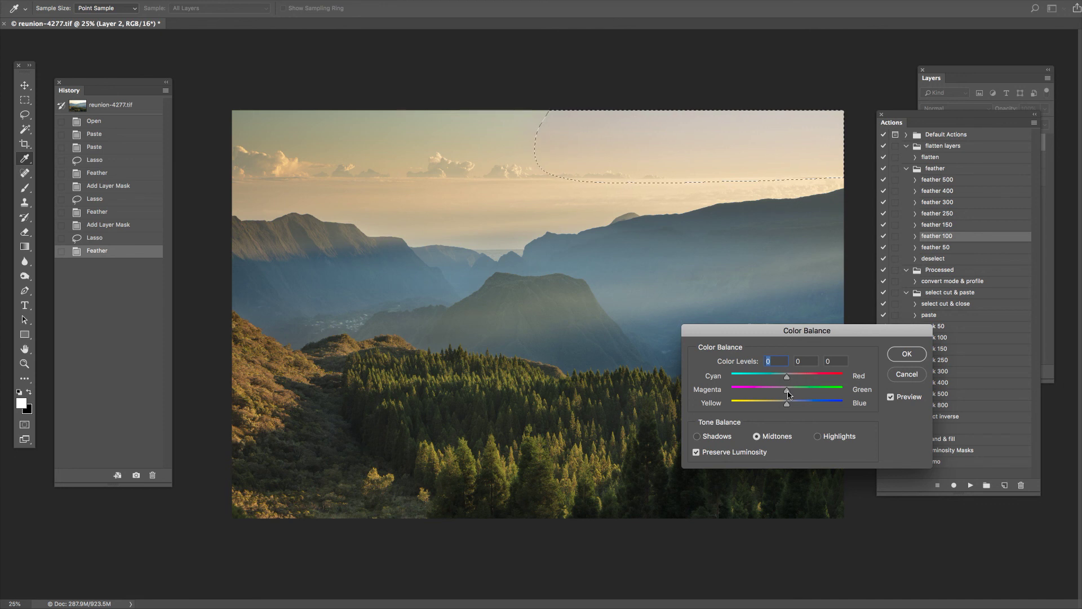
{"action": "left_click_drag", "start_coordinate": [788, 395], "coordinate": [788, 395]}
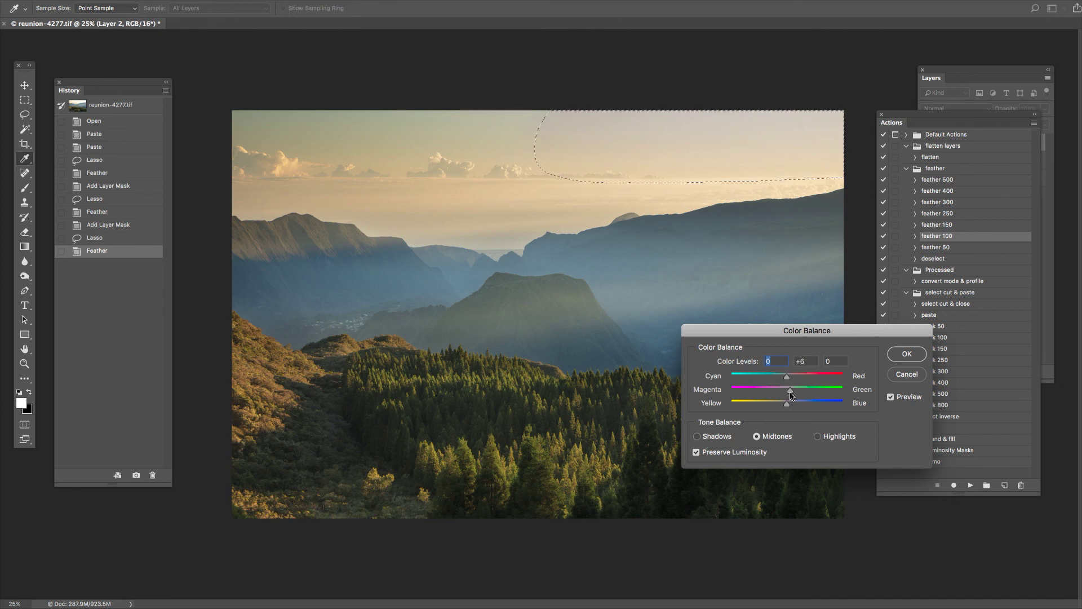
{"action": "left_click_drag", "start_coordinate": [790, 396], "coordinate": [793, 396]}
{"action": "mouse_move", "coordinate": [794, 396]}
{"action": "left_mouse_down"}
{"action": "mouse_move", "coordinate": [808, 394]}
{"action": "mouse_move", "coordinate": [798, 397]}
{"action": "left_mouse_up"}
{"action": "left_click_drag", "start_coordinate": [794, 396], "coordinate": [796, 395]}
Step: Cancel Color Balance and step History back to before the sky selection
{"action": "left_click", "coordinate": [907, 374]}
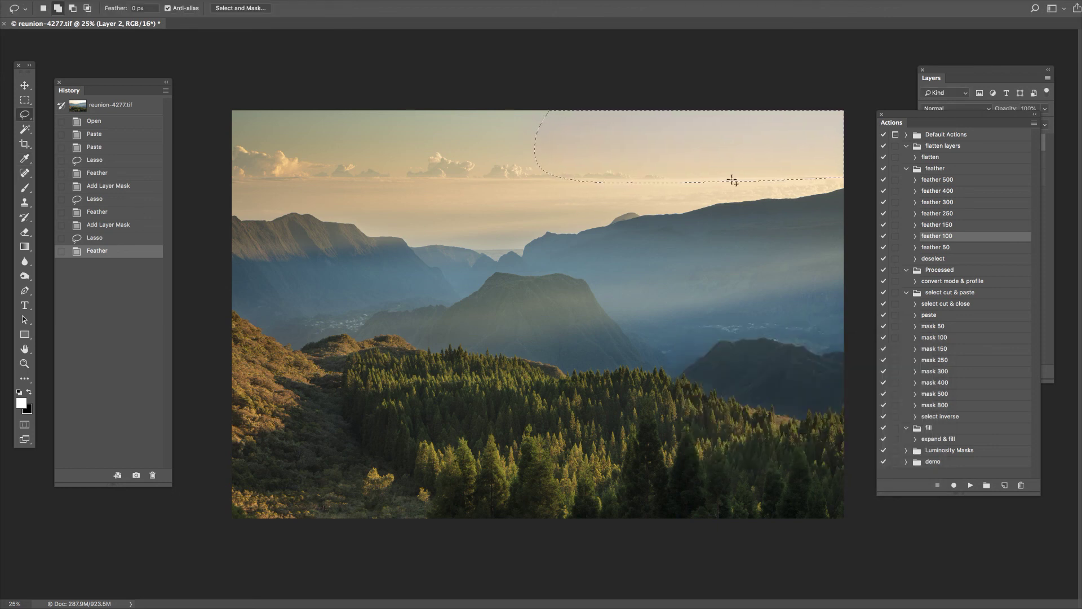
{"action": "left_click", "coordinate": [100, 237]}
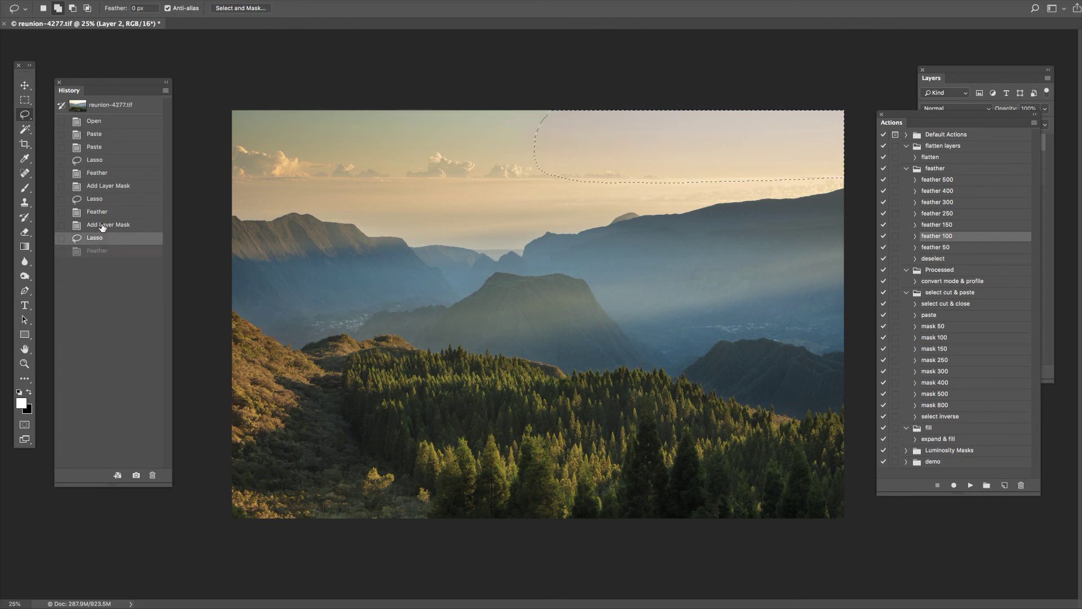
{"action": "left_click", "coordinate": [103, 226]}
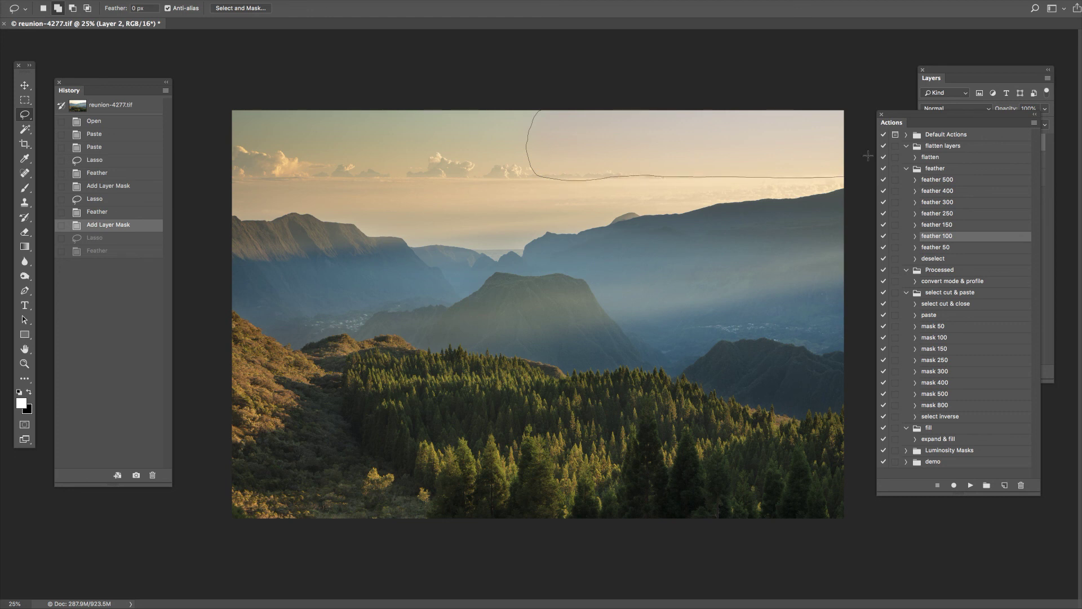
Step: Redraw the lasso around the upper-right sky and feather it with the 'feather 150' action
{"action": "mouse_move", "coordinate": [862, 117]}
{"action": "left_mouse_down"}
{"action": "mouse_move", "coordinate": [842, 83]}
{"action": "mouse_move", "coordinate": [527, 74]}
{"action": "left_mouse_up"}
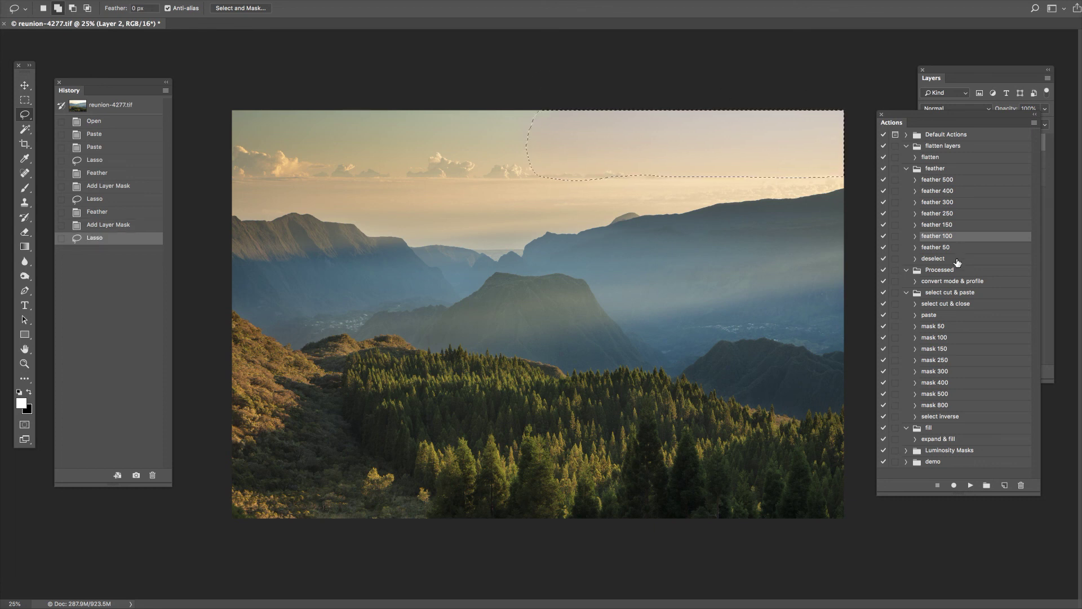
{"action": "left_click", "coordinate": [948, 225]}
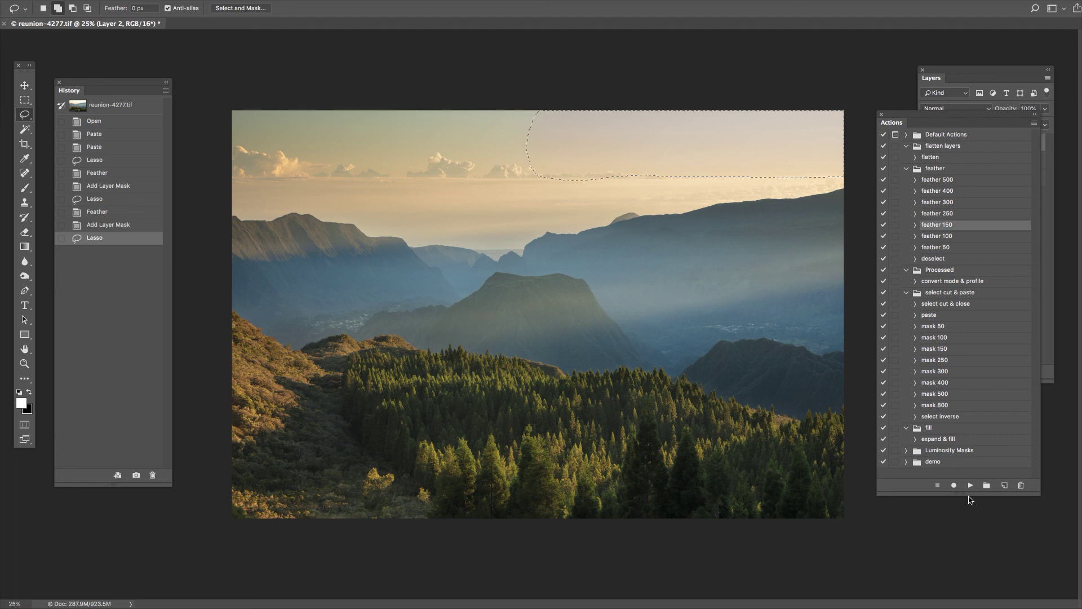
{"action": "left_click", "coordinate": [970, 485]}
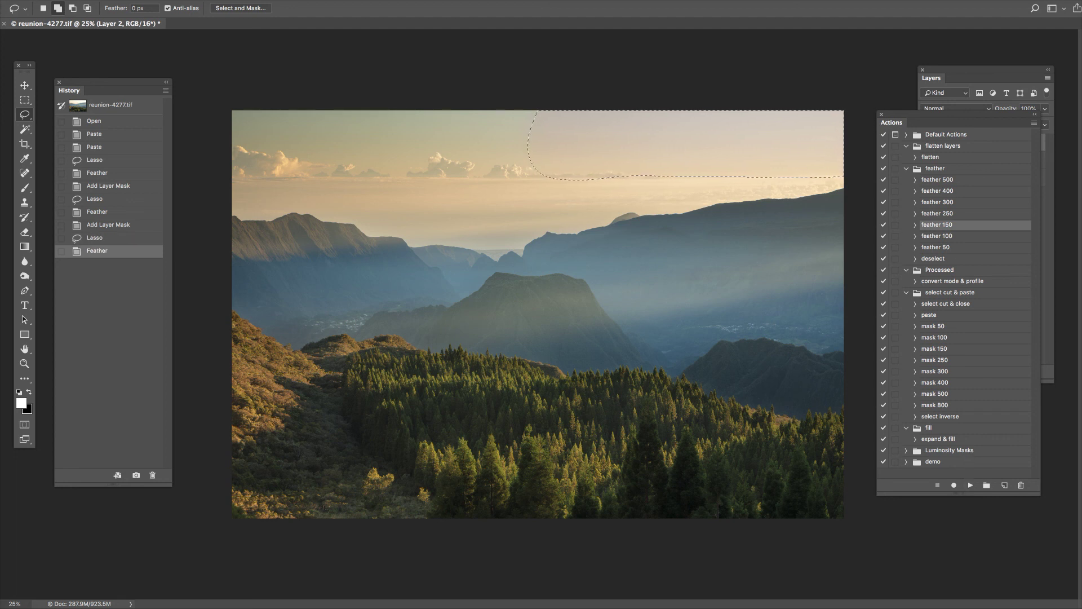
{"action": "left_click", "coordinate": [2, 0]}
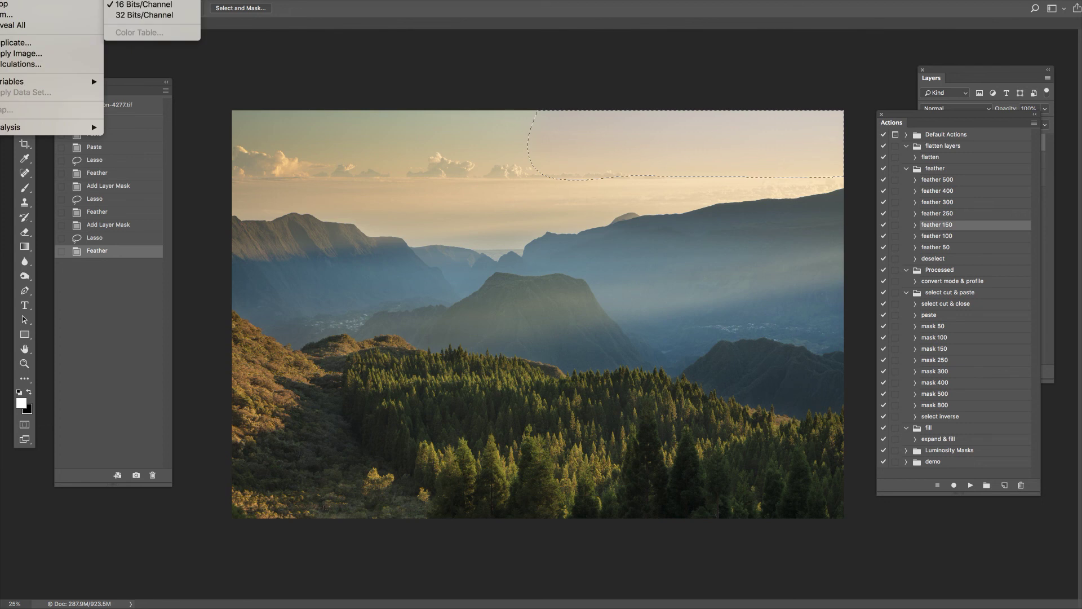
Step: Apply Color Balance to the sky, shifting its midtones +11 toward green
{"action": "mouse_move", "coordinate": [34, 0]}
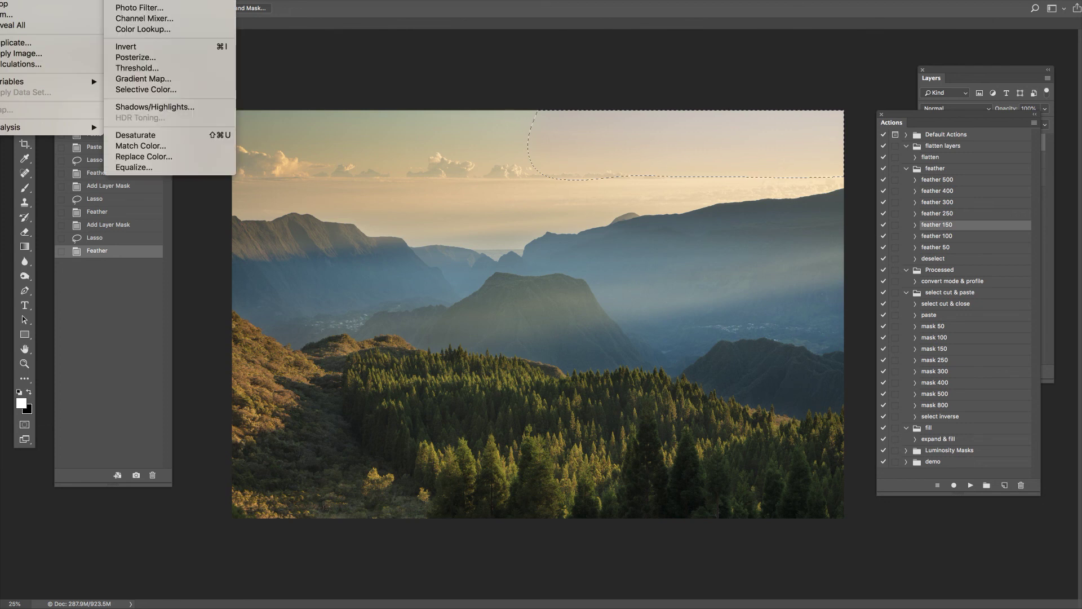
{"action": "left_click", "coordinate": [141, 0]}
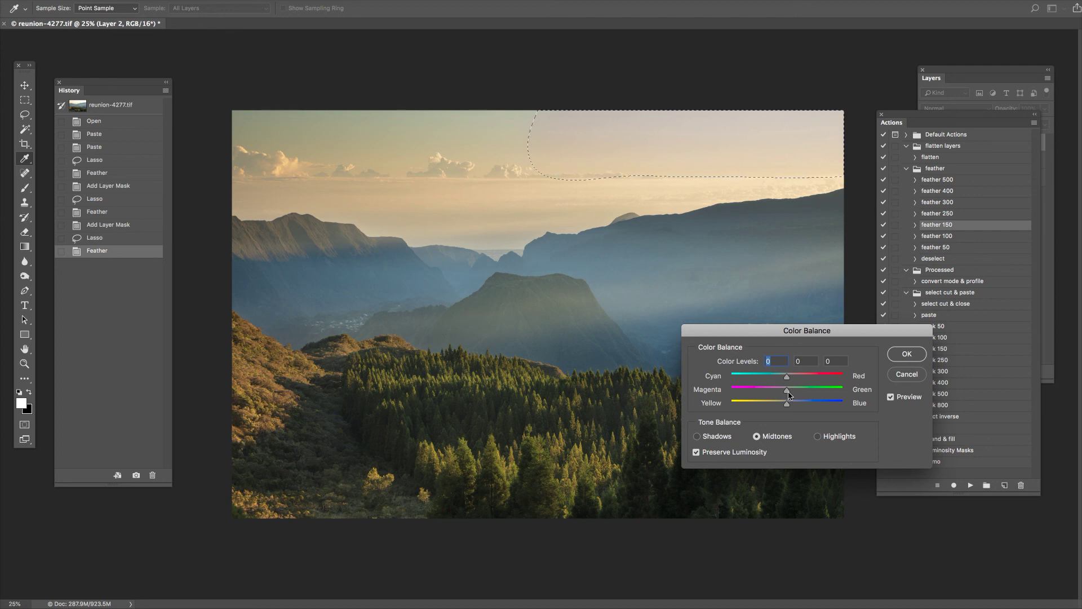
{"action": "left_click", "coordinate": [790, 394]}
{"action": "left_click_drag", "start_coordinate": [790, 395], "coordinate": [792, 396]}
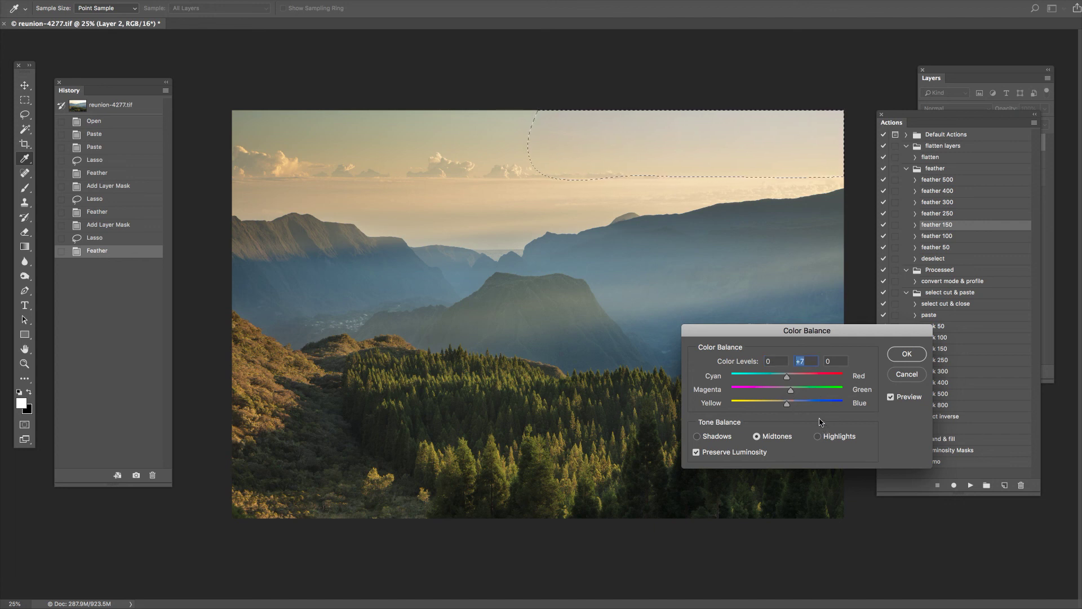
{"action": "left_click_drag", "start_coordinate": [793, 393], "coordinate": [791, 394]}
{"action": "left_click_drag", "start_coordinate": [794, 395], "coordinate": [794, 395]}
{"action": "left_click", "coordinate": [913, 357]}
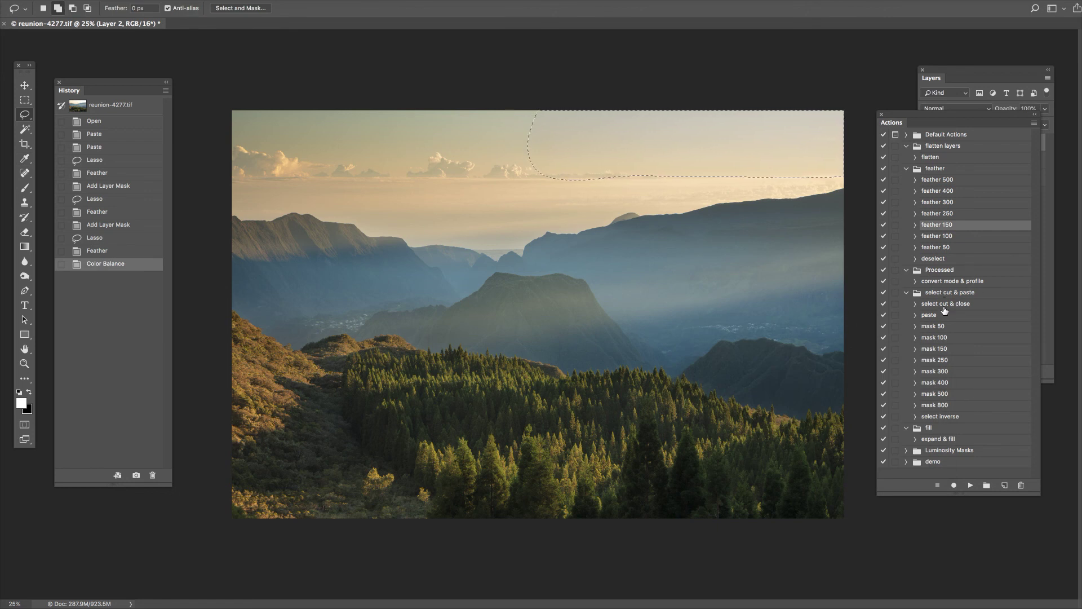
Step: Flatten all layers with the 'flatten' action and deselect the sky
{"action": "left_click", "coordinate": [934, 158]}
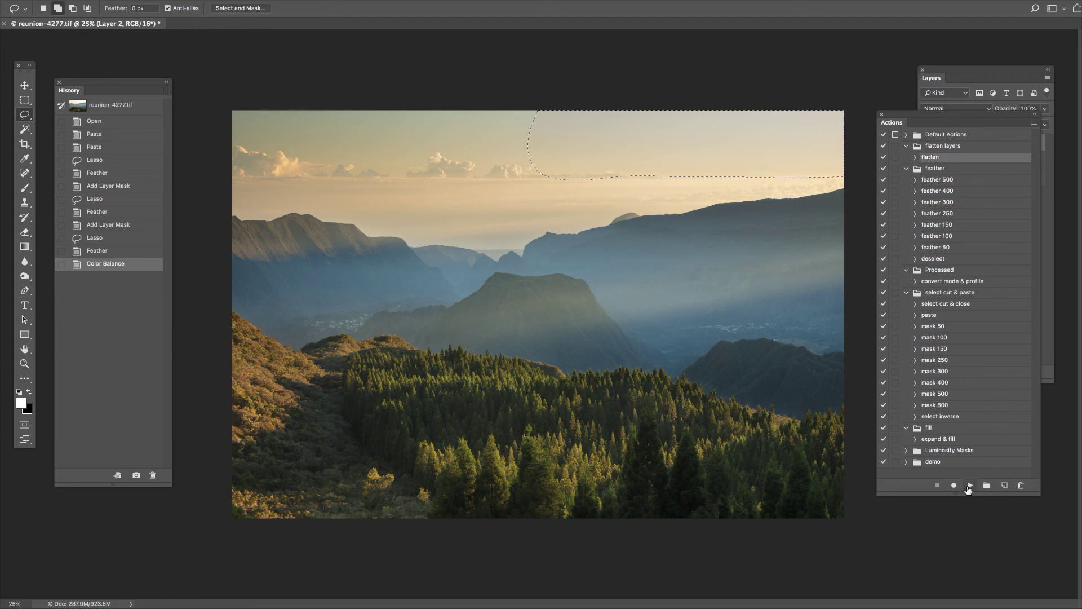
{"action": "left_click", "coordinate": [970, 486]}
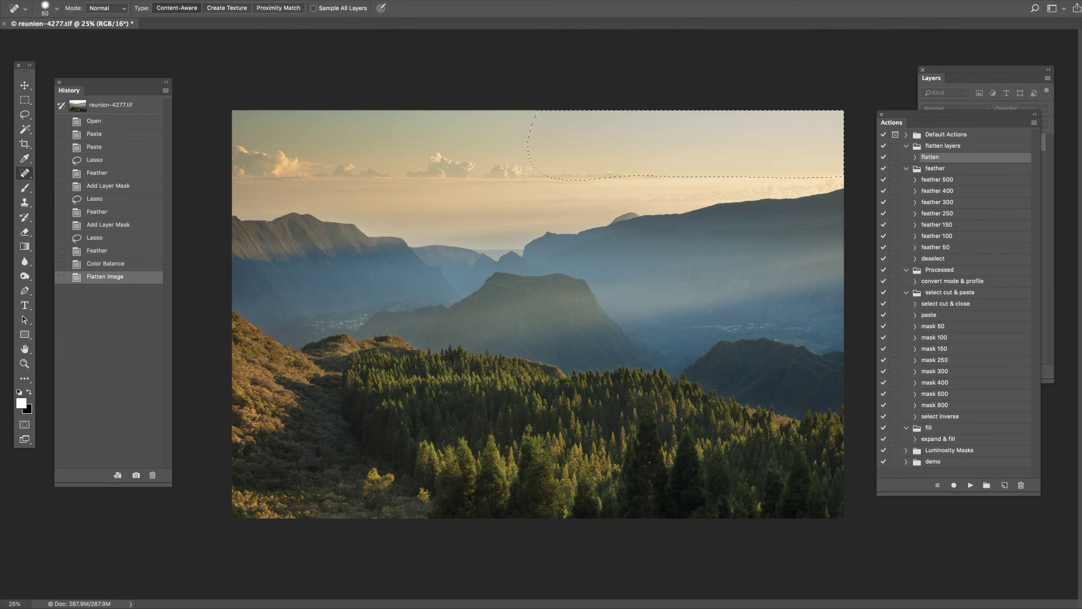
{"action": "left_click", "coordinate": [84, 0]}
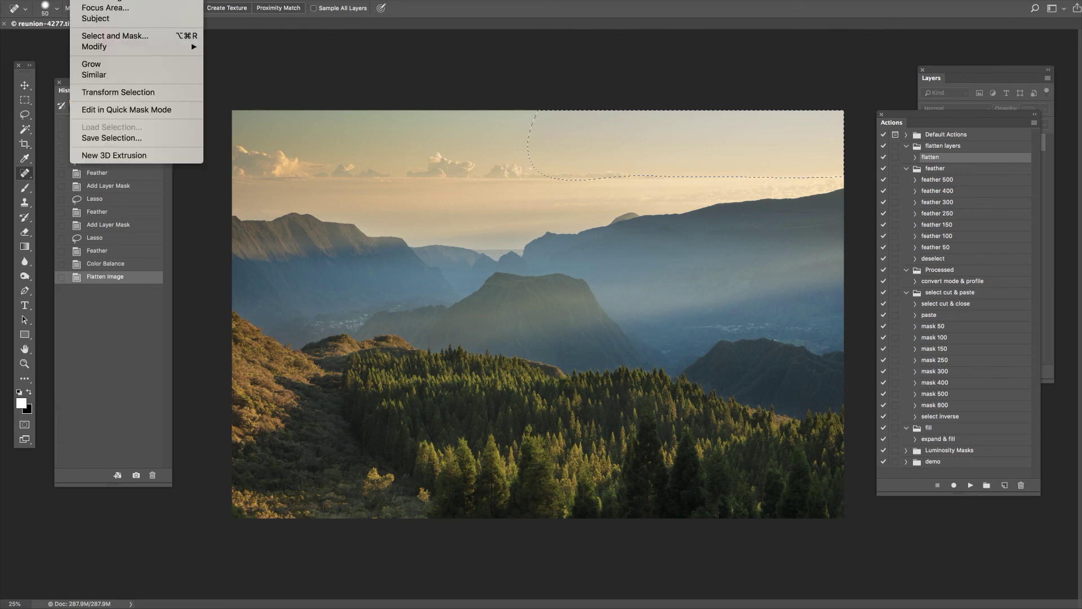
{"action": "key", "text": "super+d"}
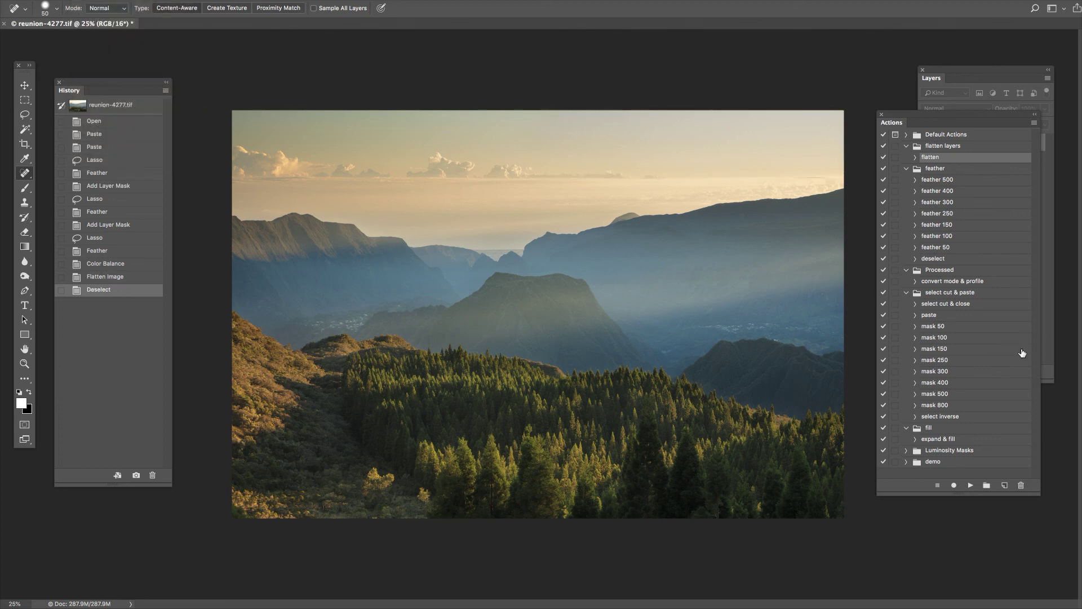